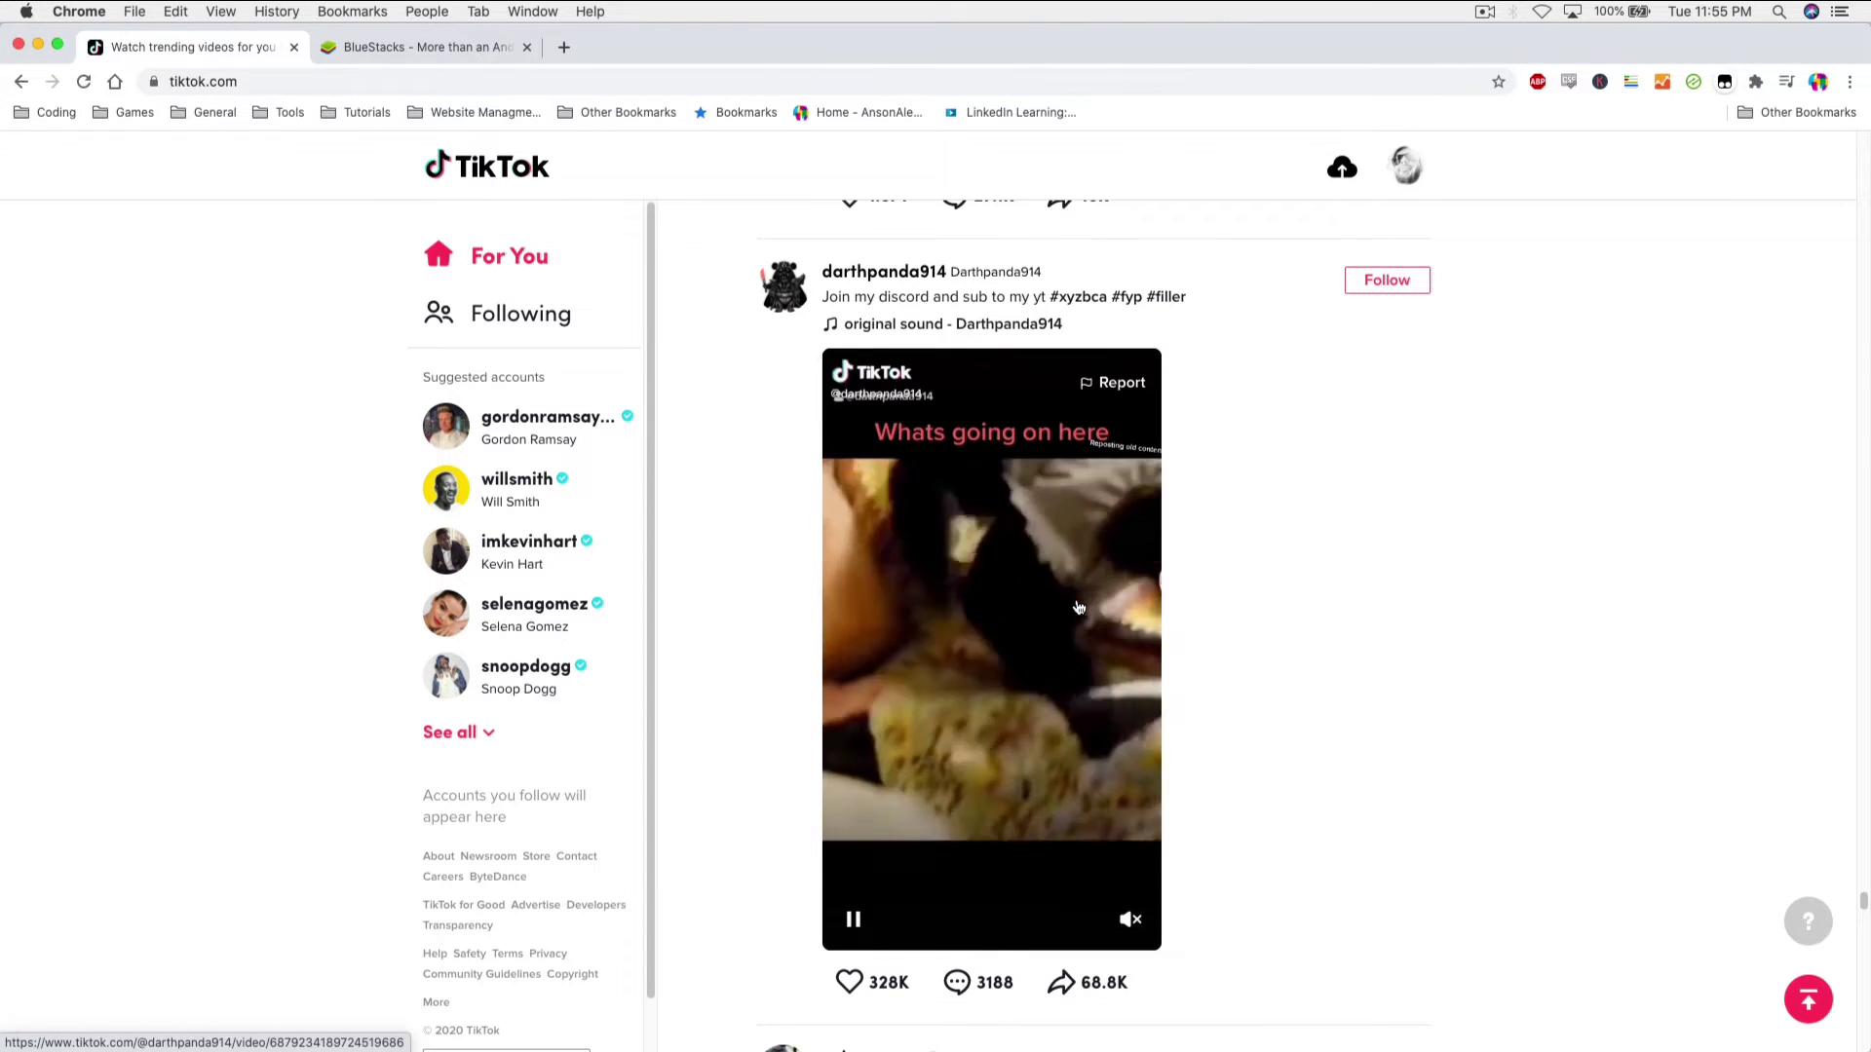
- Open the dog video captioned "Whats going on here" from the TikTok feed, like it, and return to the feed
{"action": "left_click", "coordinate": [1070, 615]}
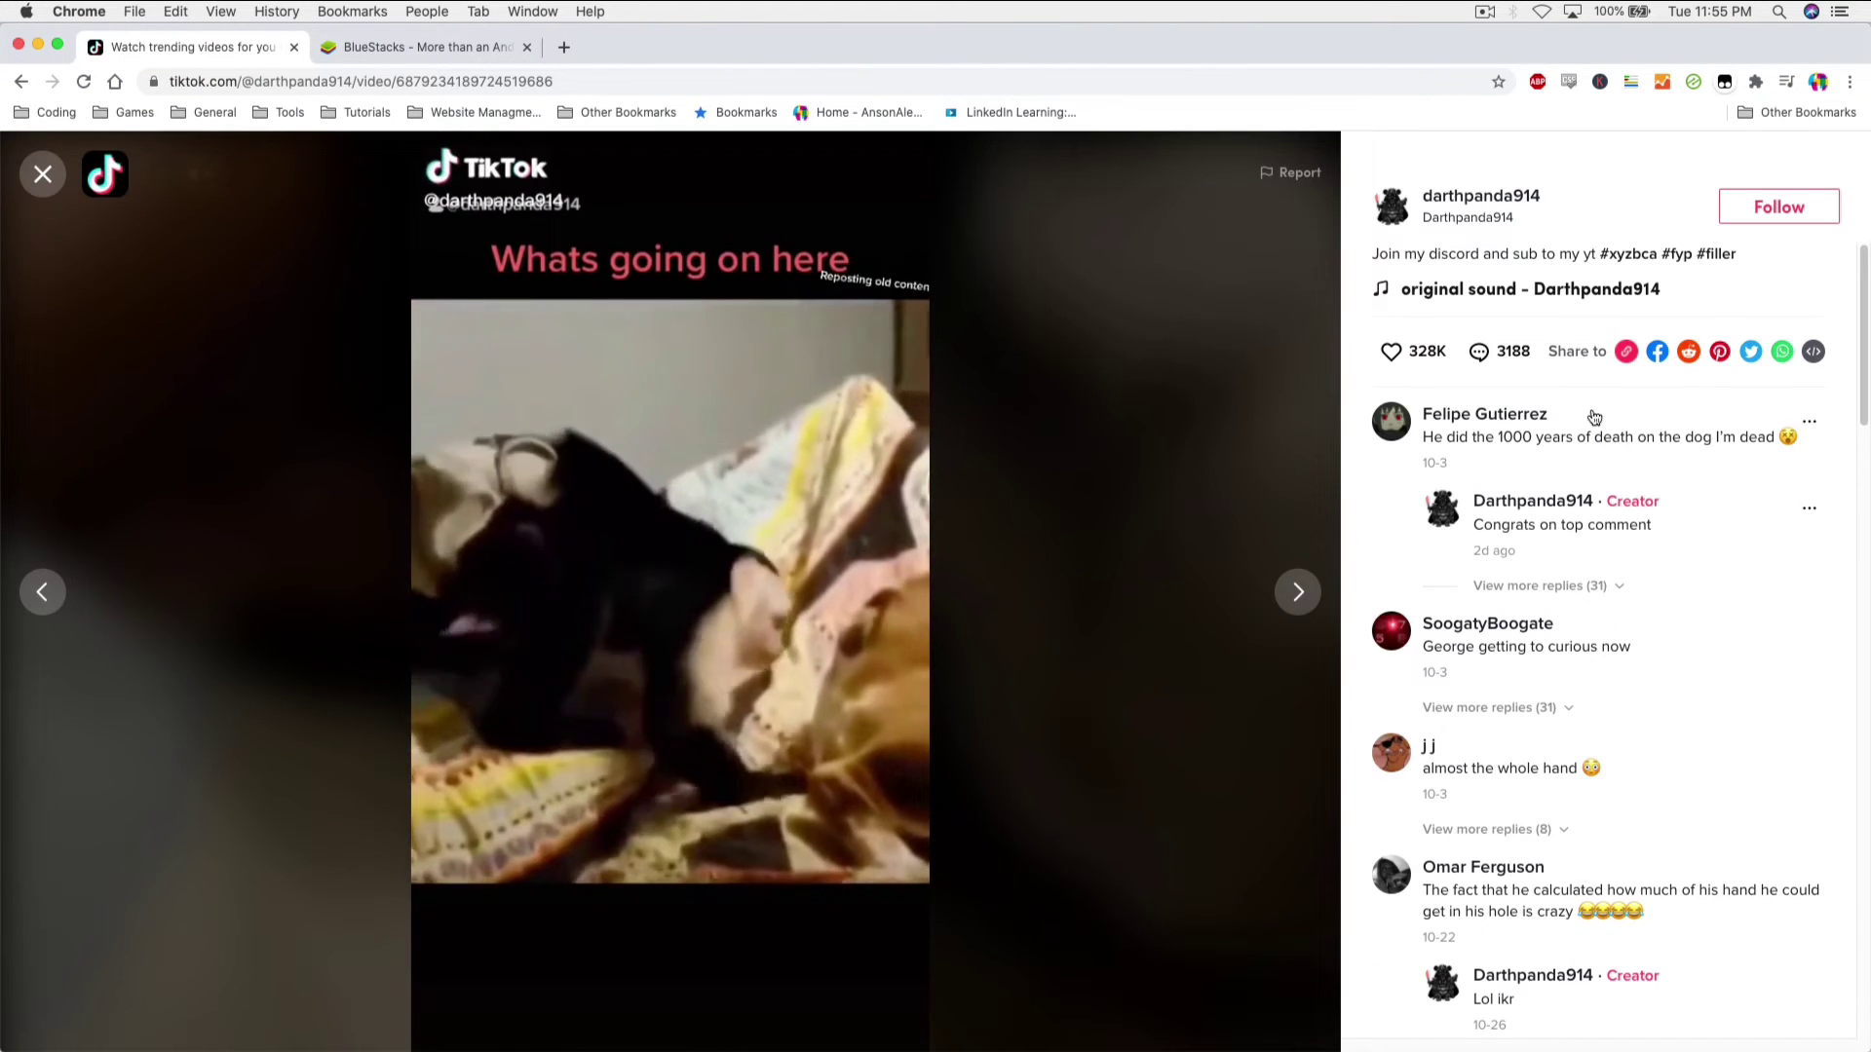
{"action": "left_click", "coordinate": [1392, 352]}
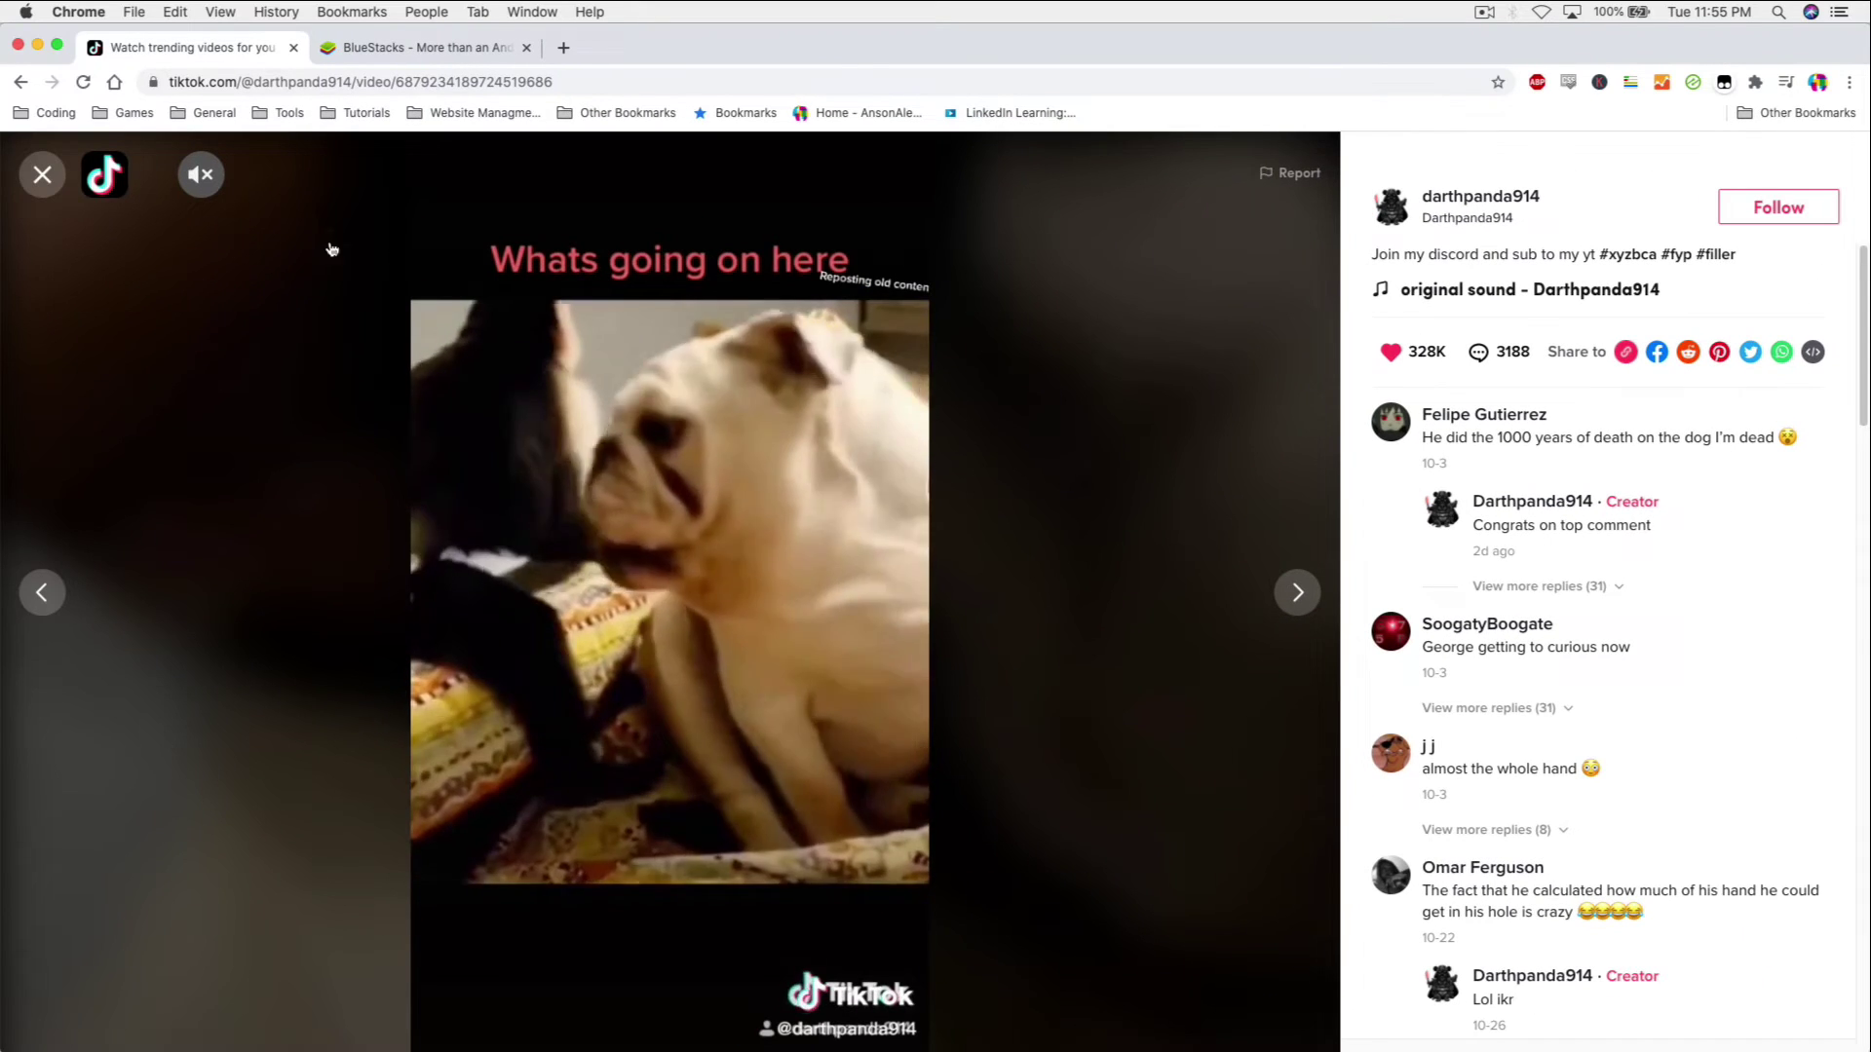
{"action": "left_click", "coordinate": [43, 176]}
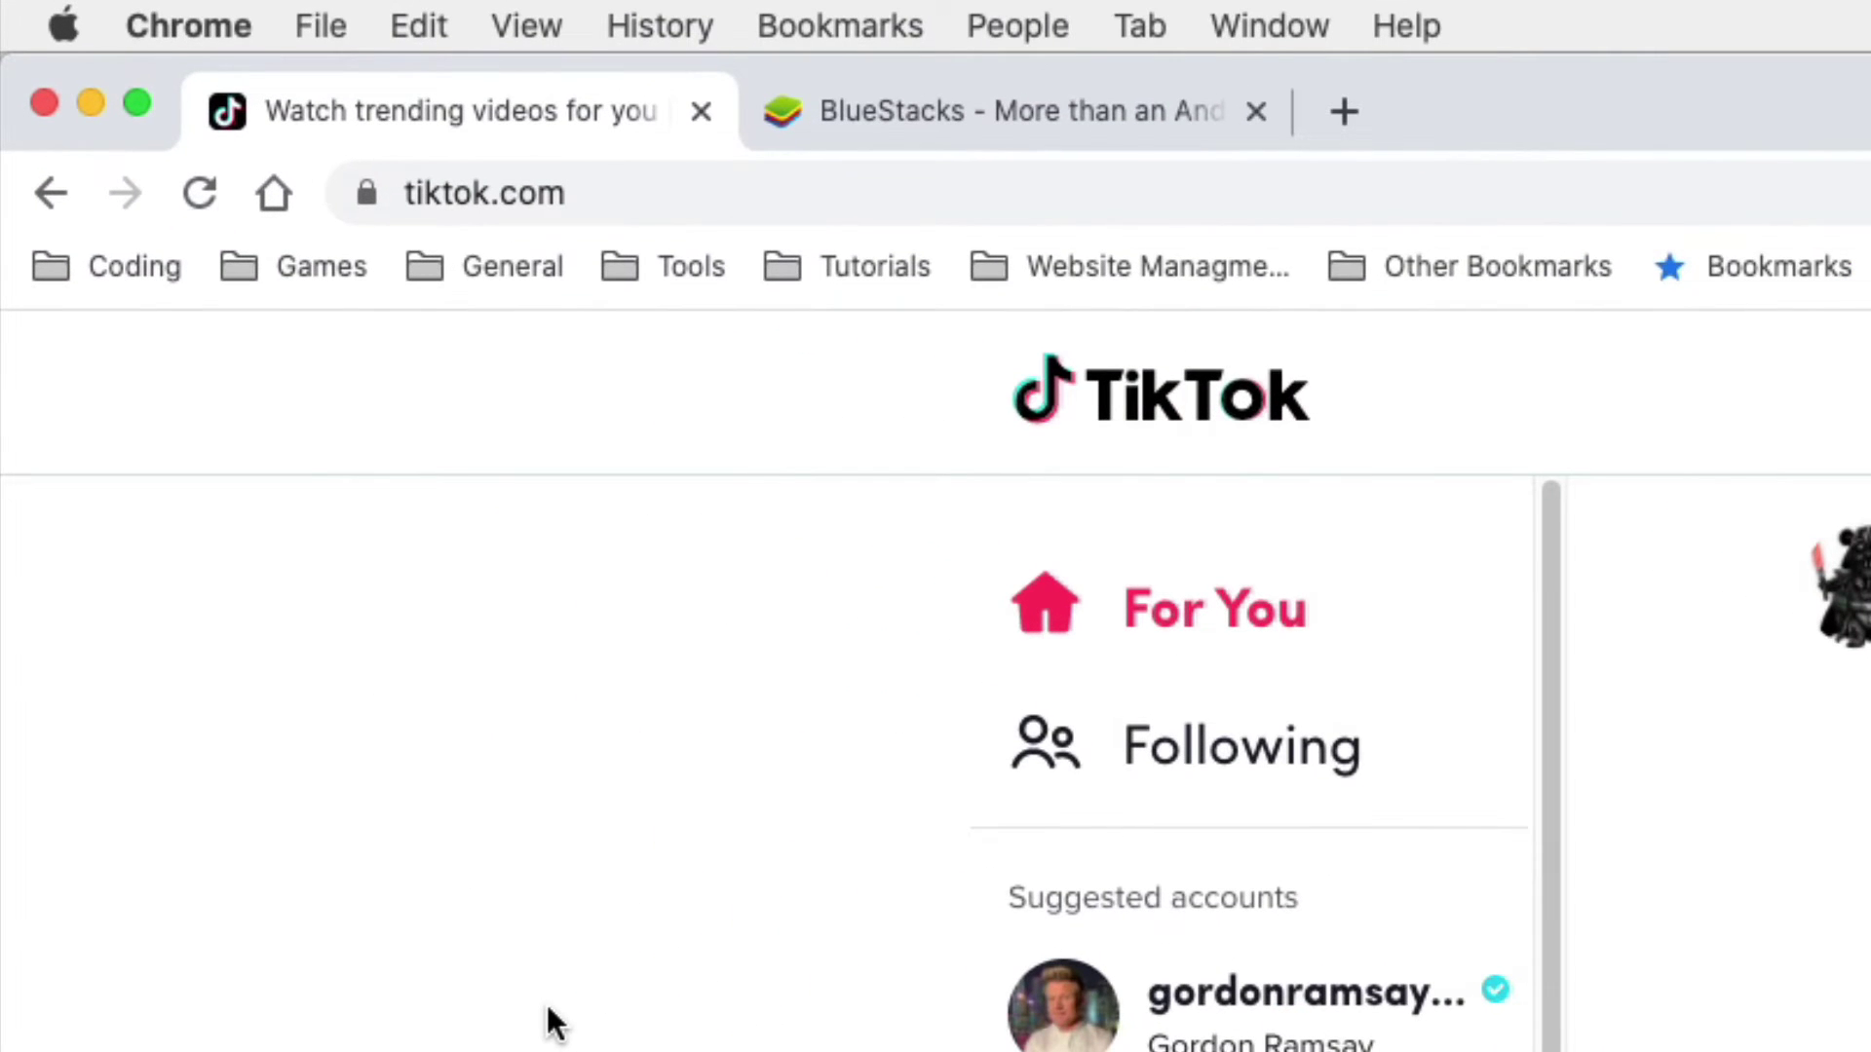
- View the BlueStacks website and minimize the browser to reach the BlueStacks app
{"action": "left_click", "coordinate": [921, 105]}
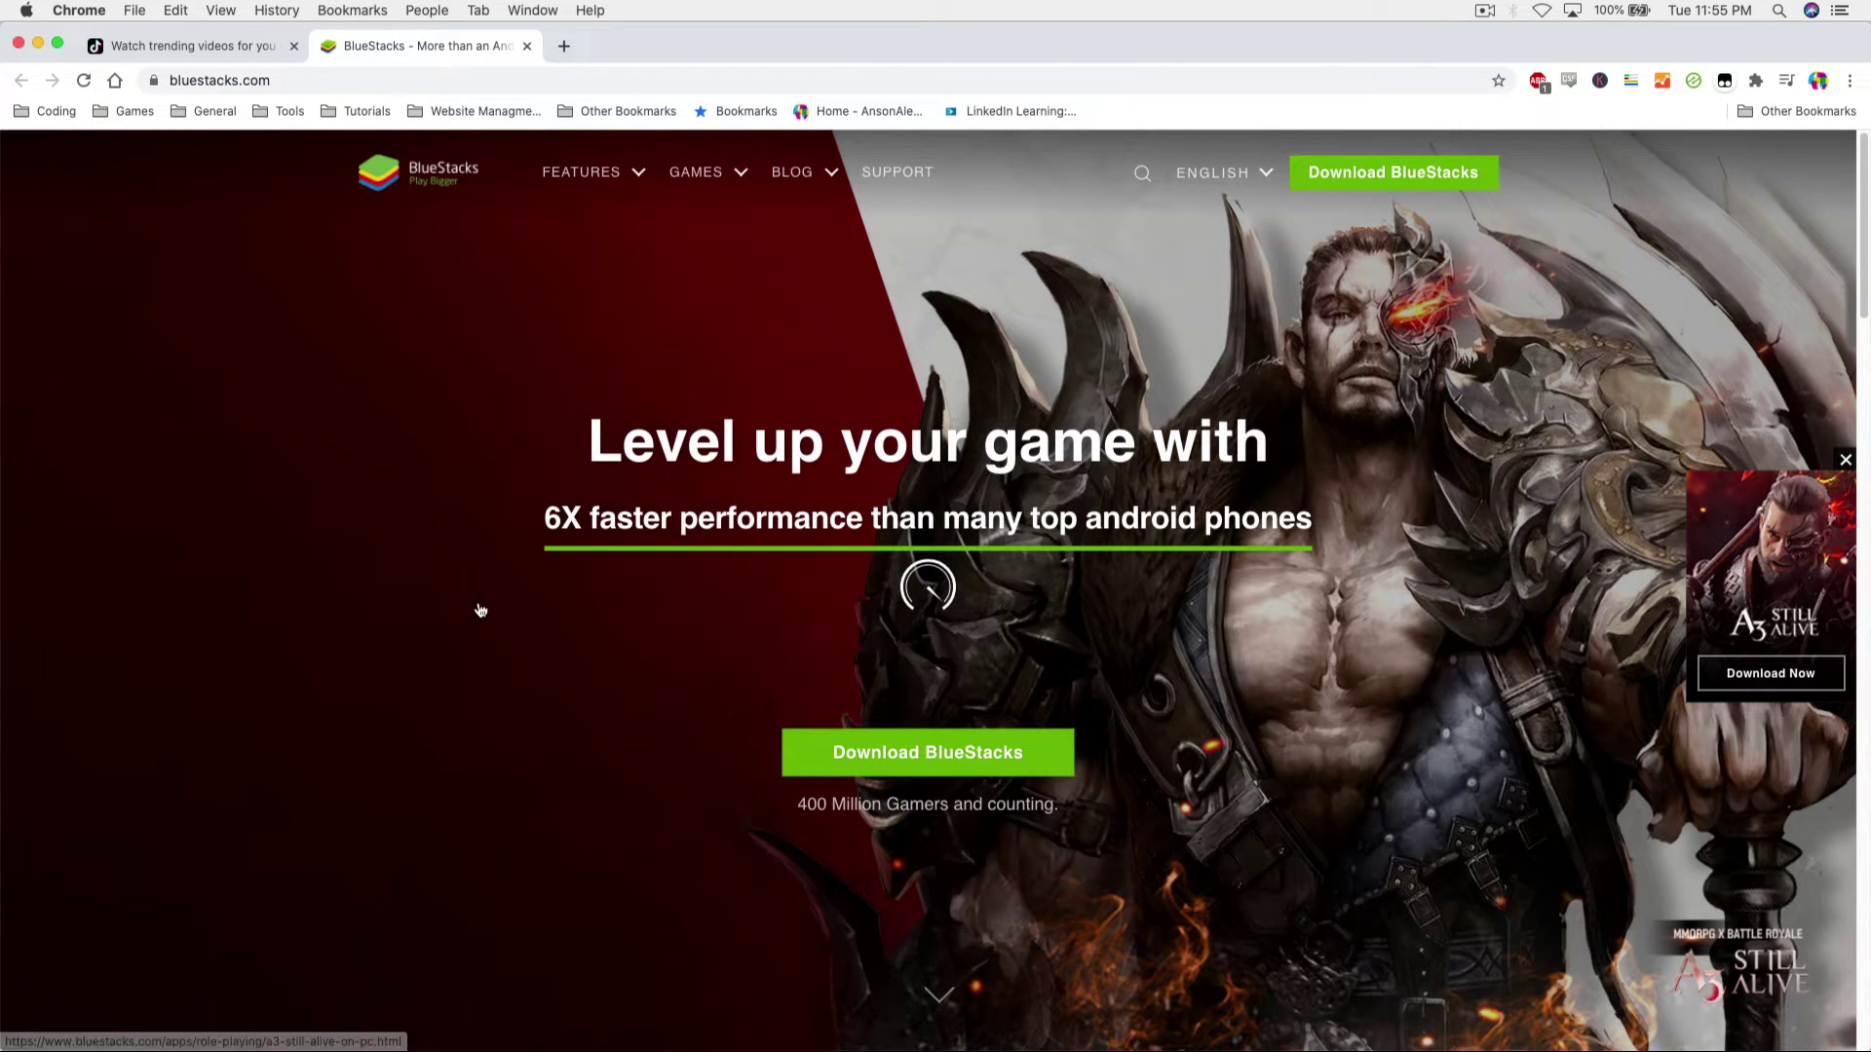
{"action": "left_click", "coordinate": [38, 47]}
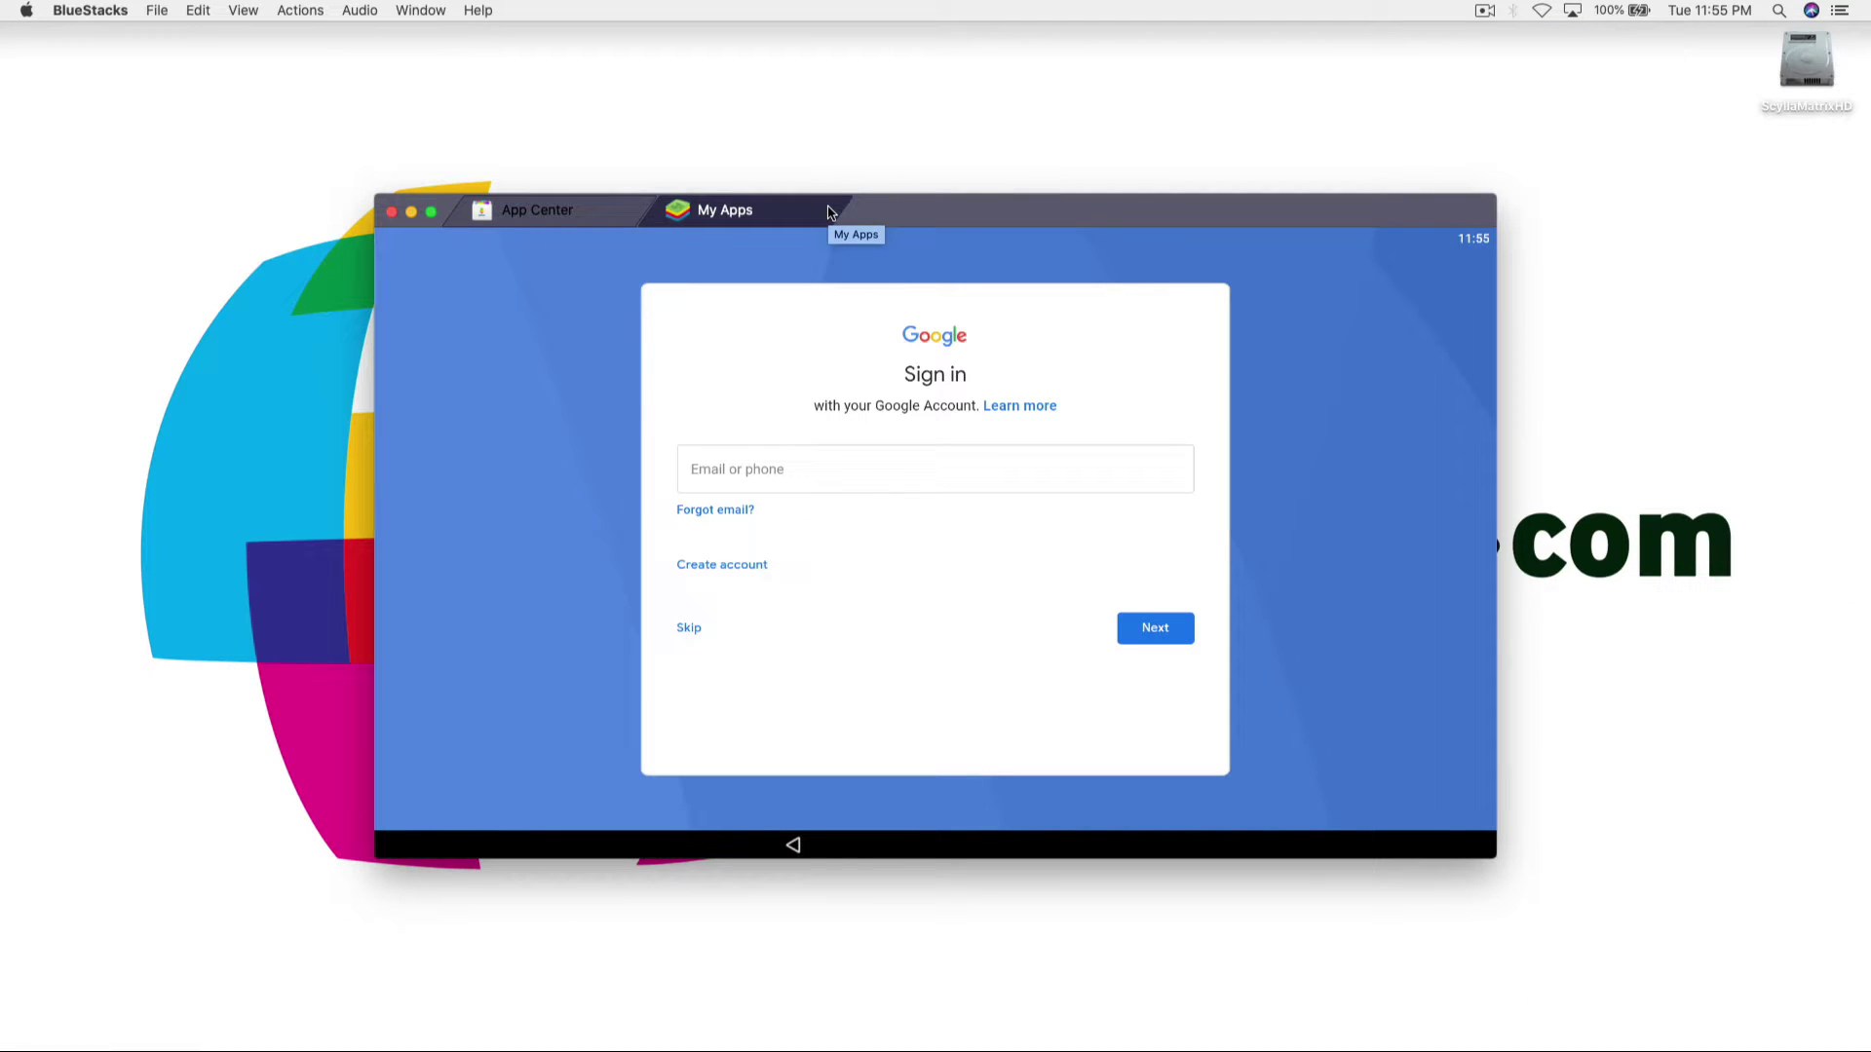
- Review the General, Location Services and Accessibility settings under Security & Privacy in System Preferences, and close the window
{"action": "left_click", "coordinate": [24, 10]}
{"action": "left_click", "coordinate": [107, 65]}
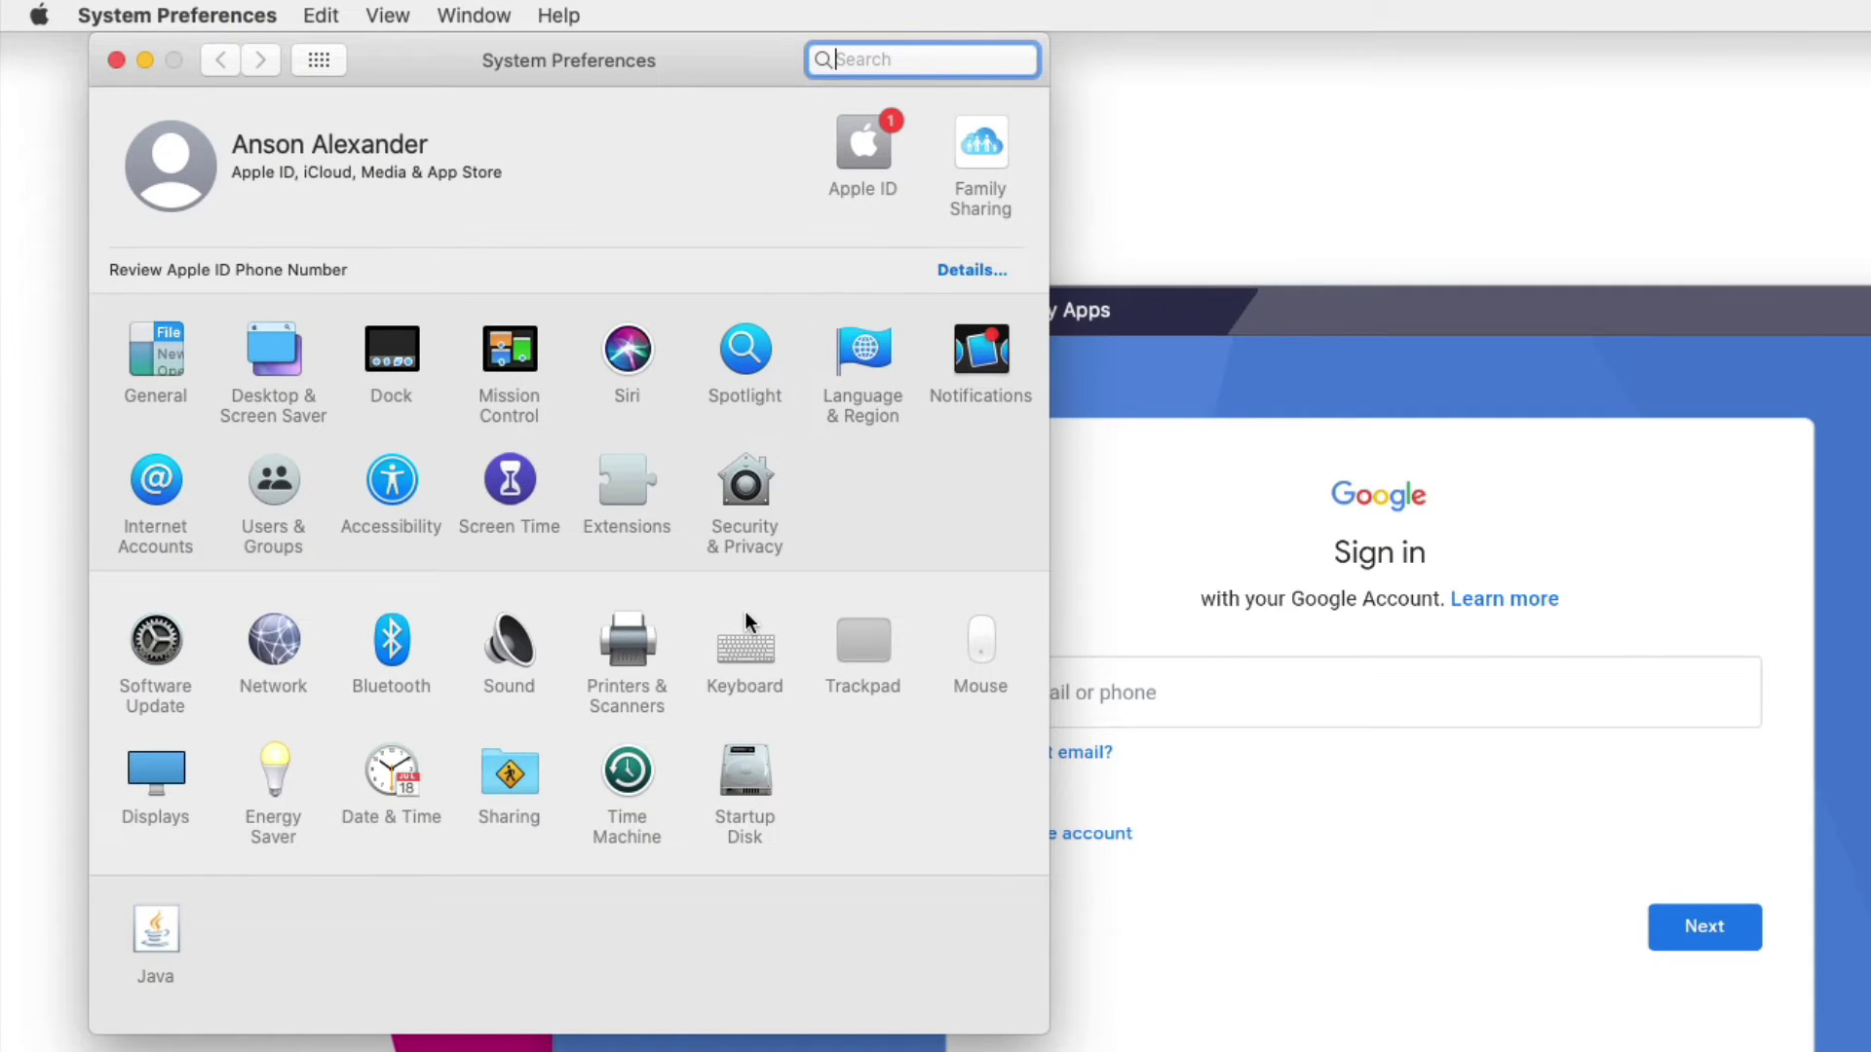
{"action": "left_click", "coordinate": [744, 493]}
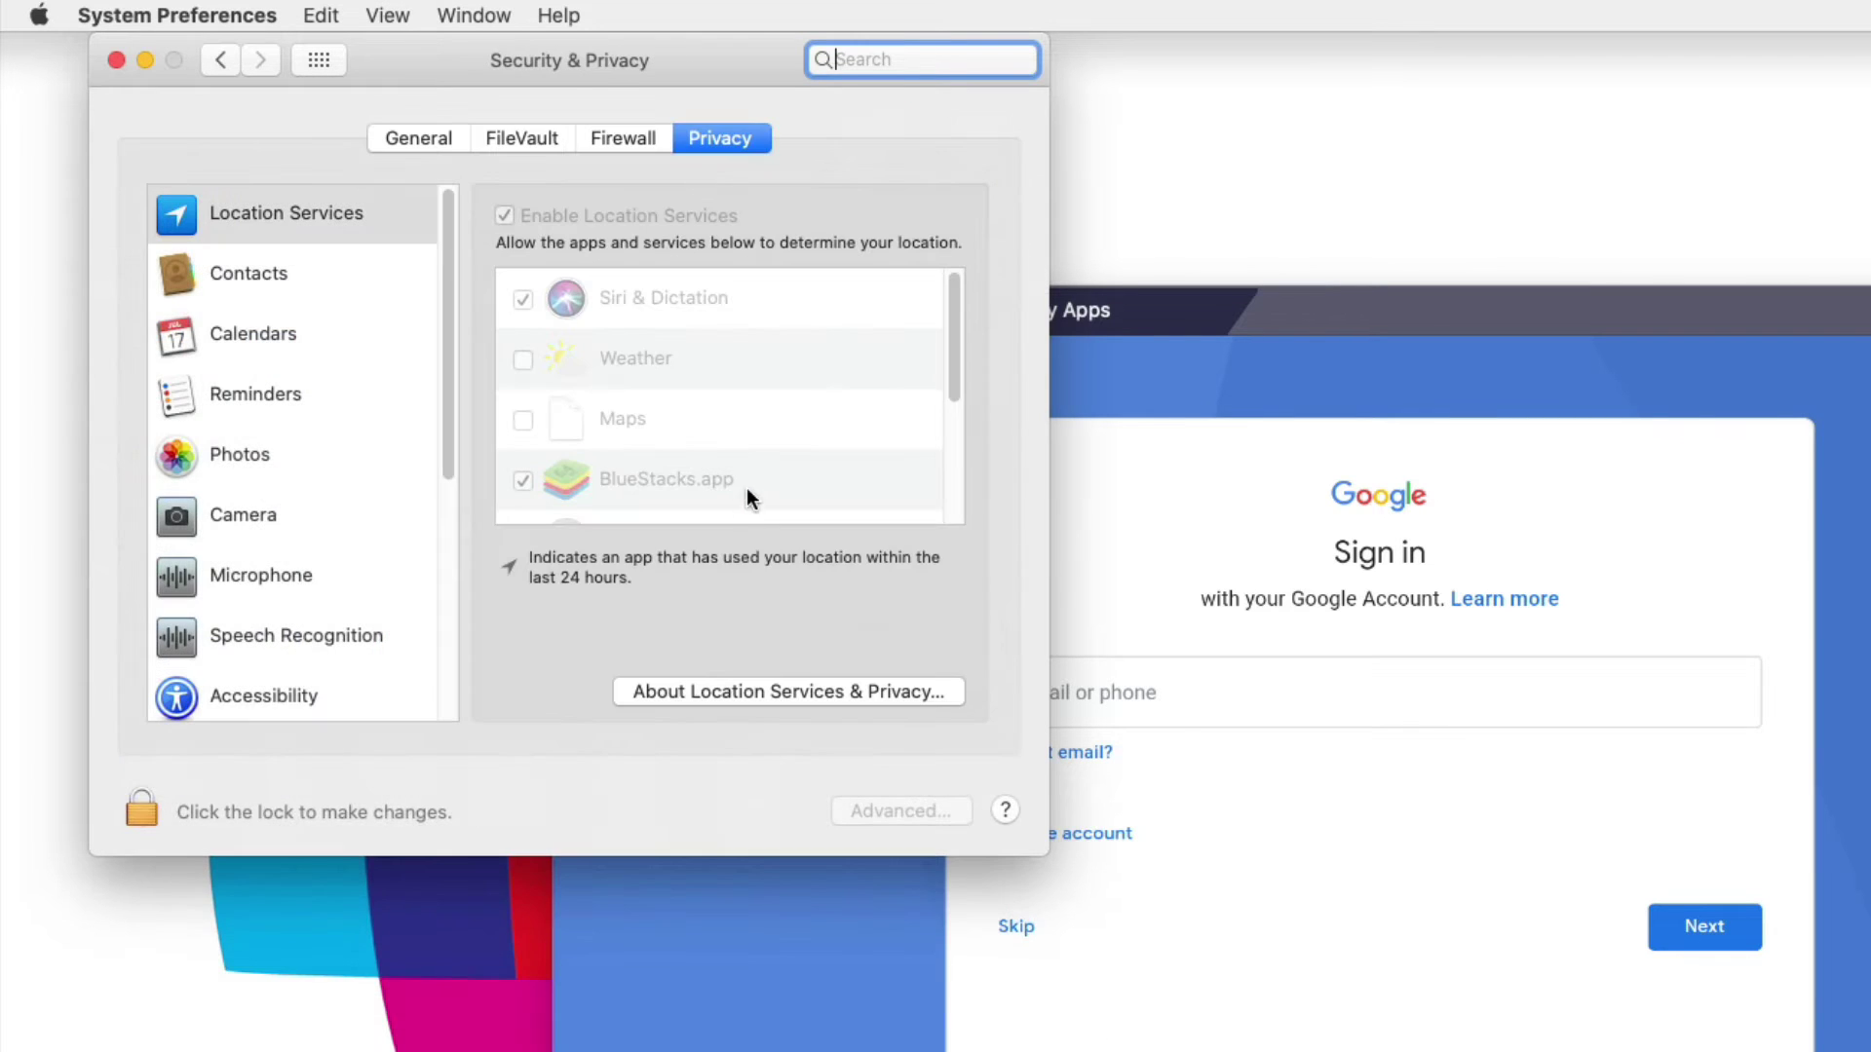
{"action": "left_click", "coordinate": [417, 141]}
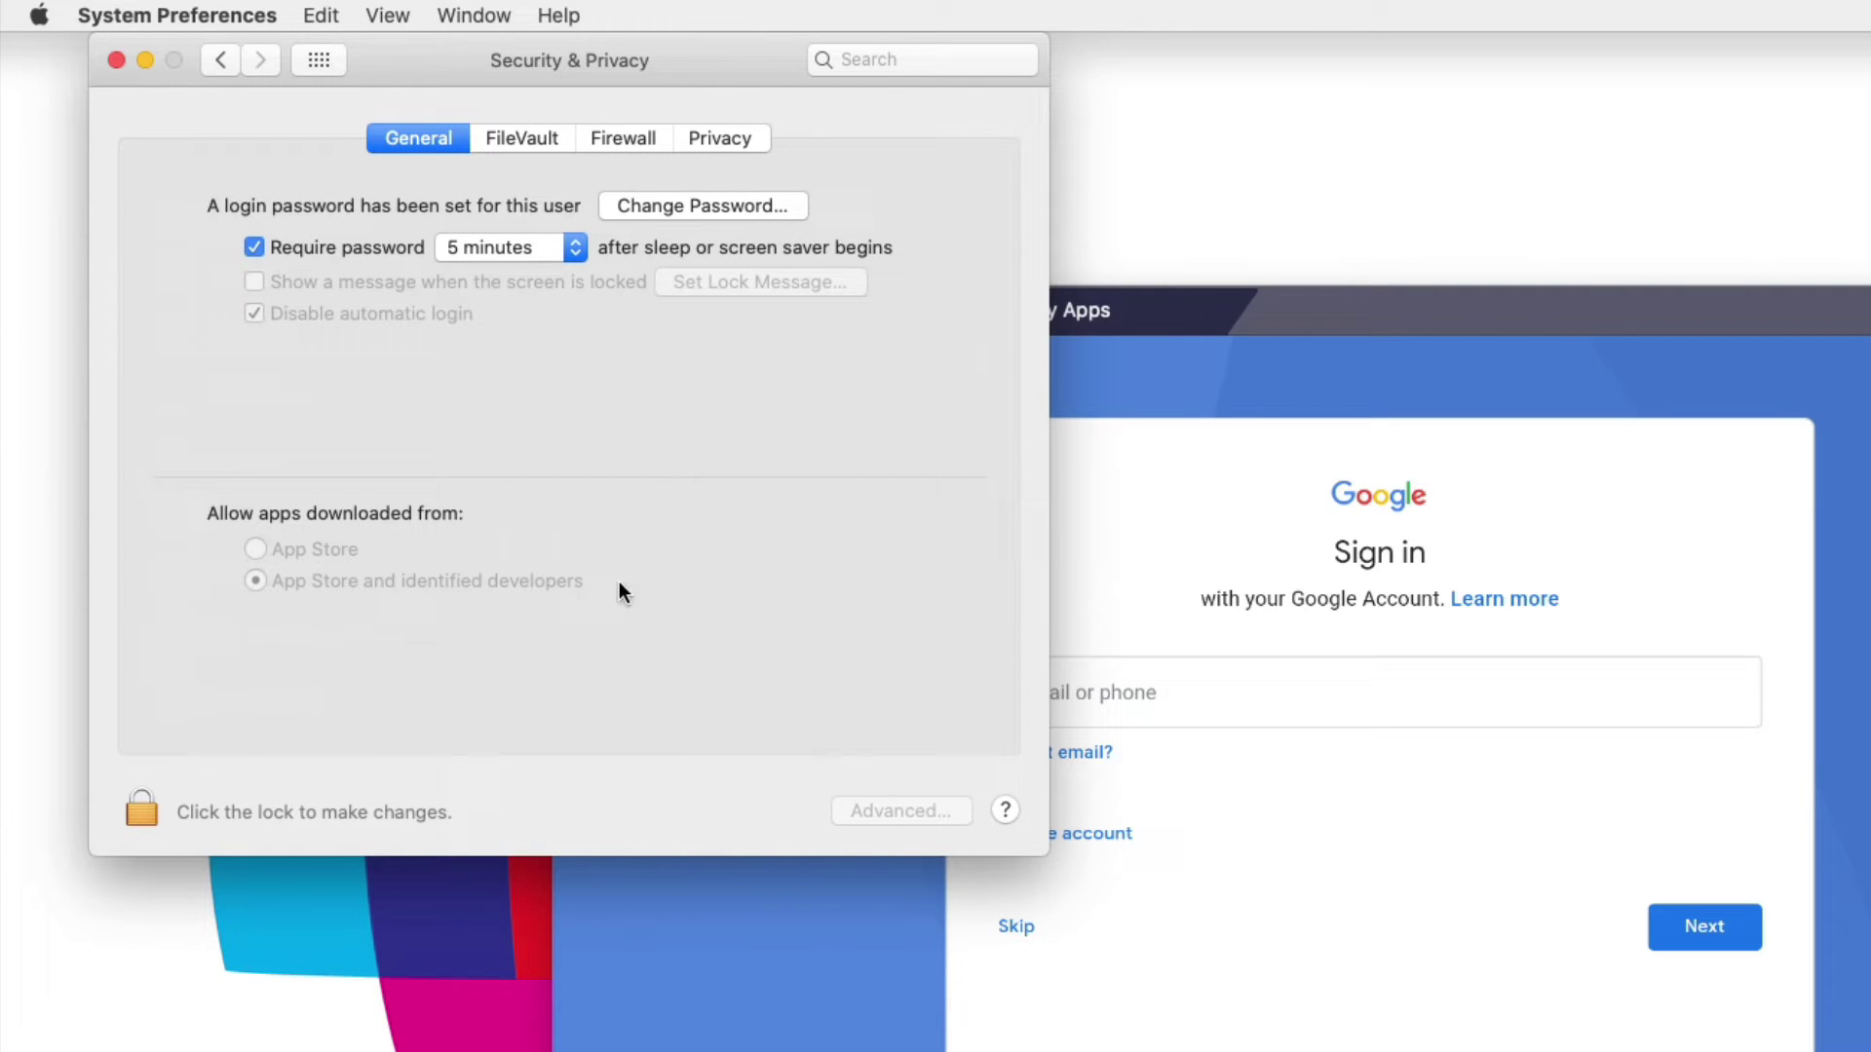
{"action": "left_click", "coordinate": [747, 139]}
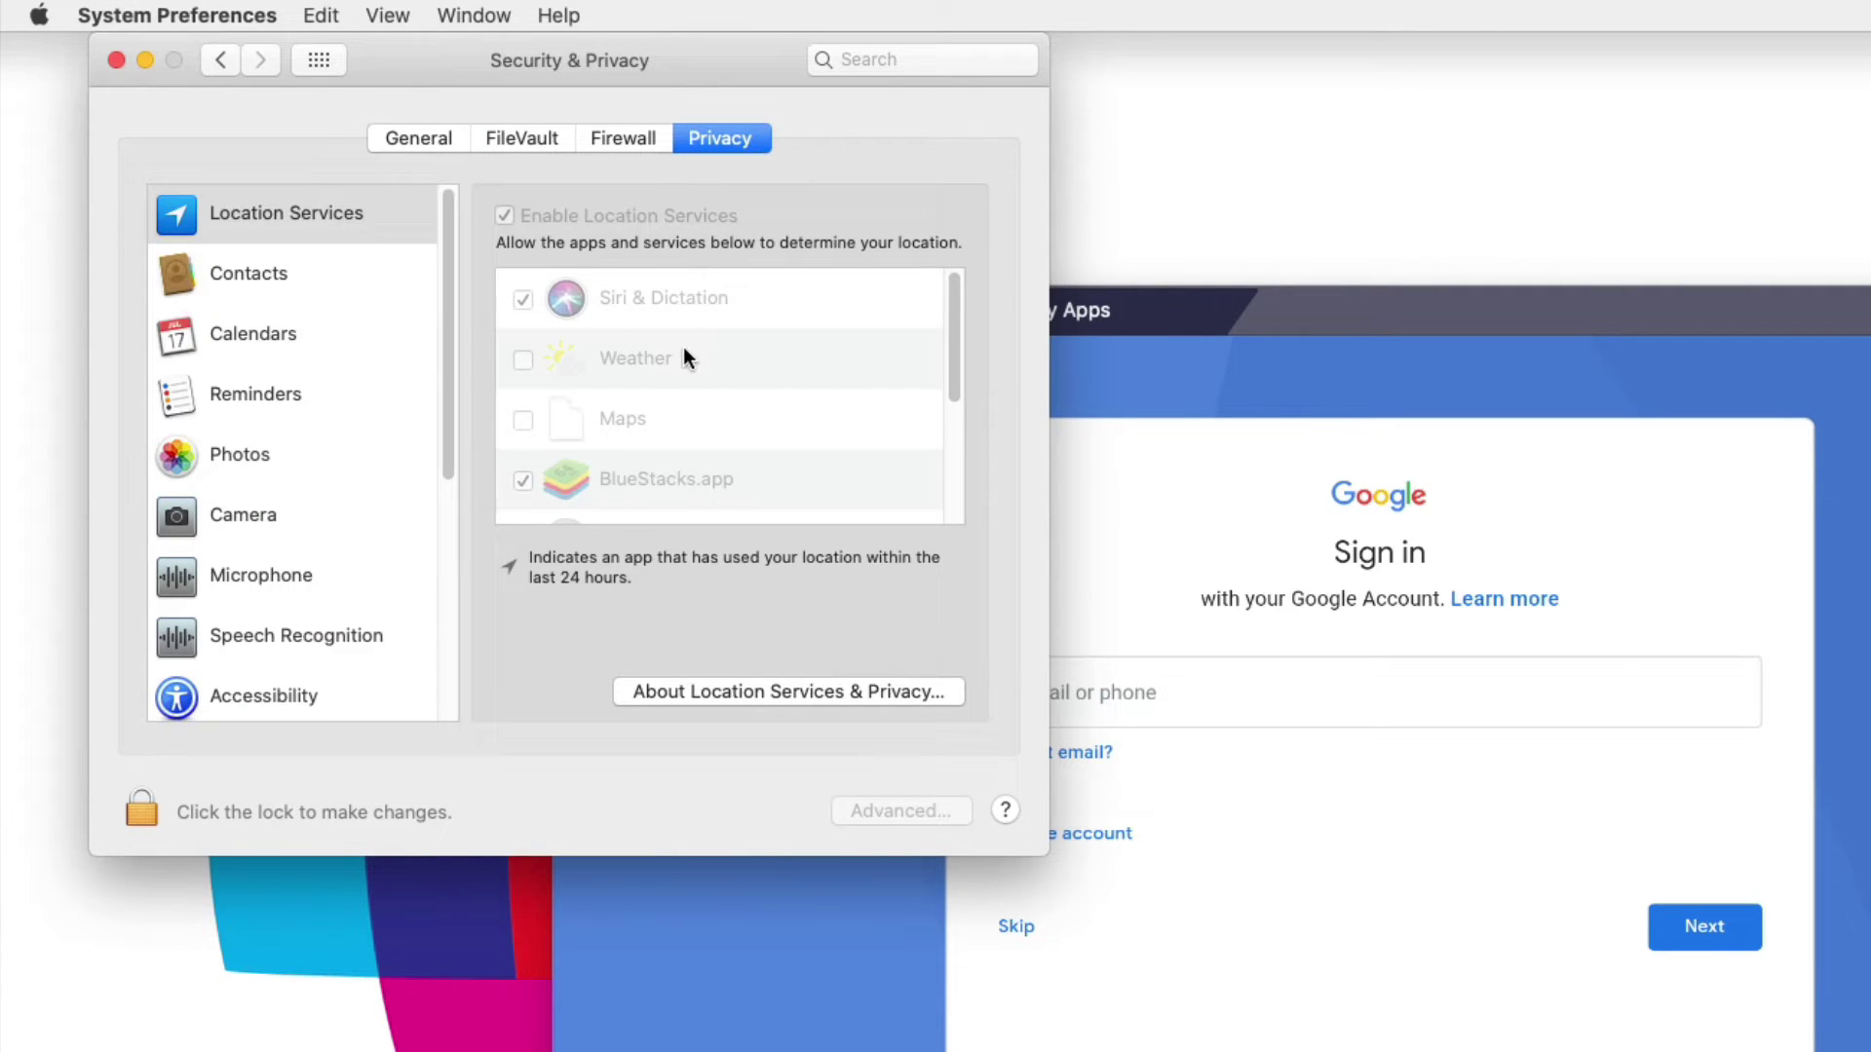
{"action": "left_click", "coordinate": [310, 701]}
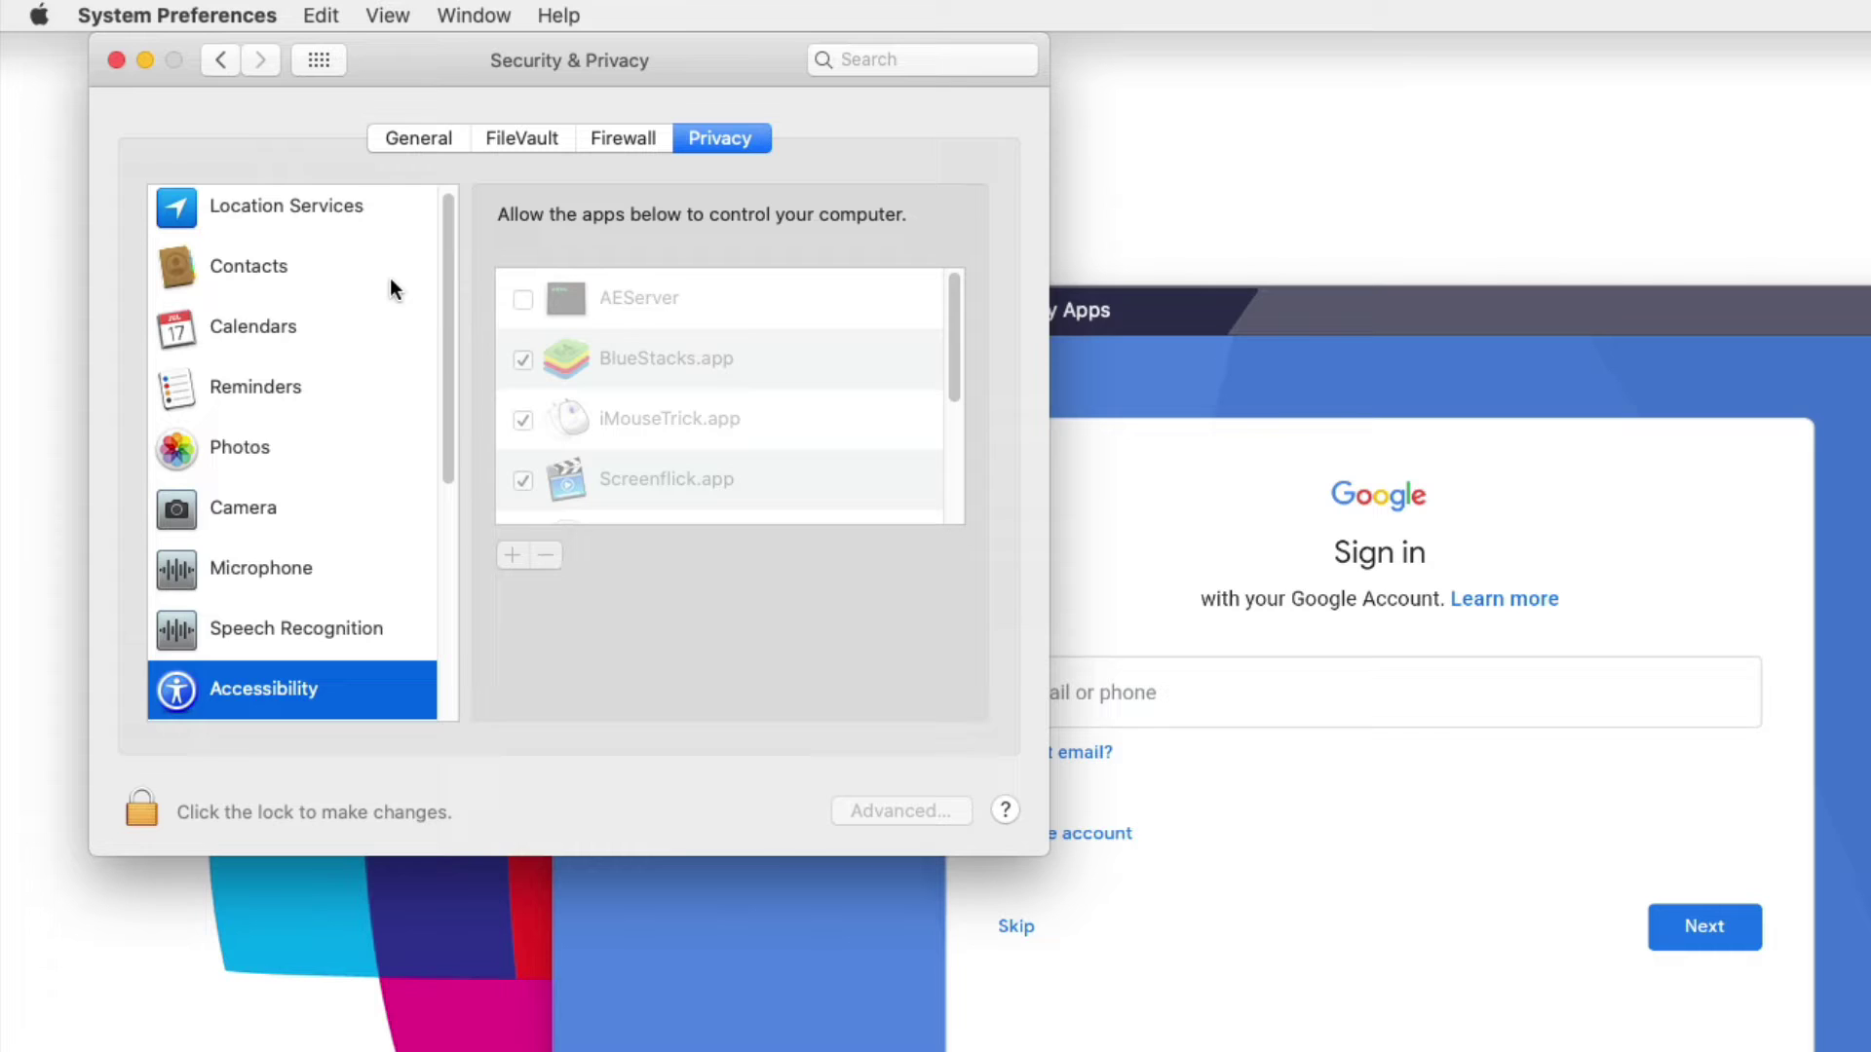
{"action": "left_click", "coordinate": [326, 207]}
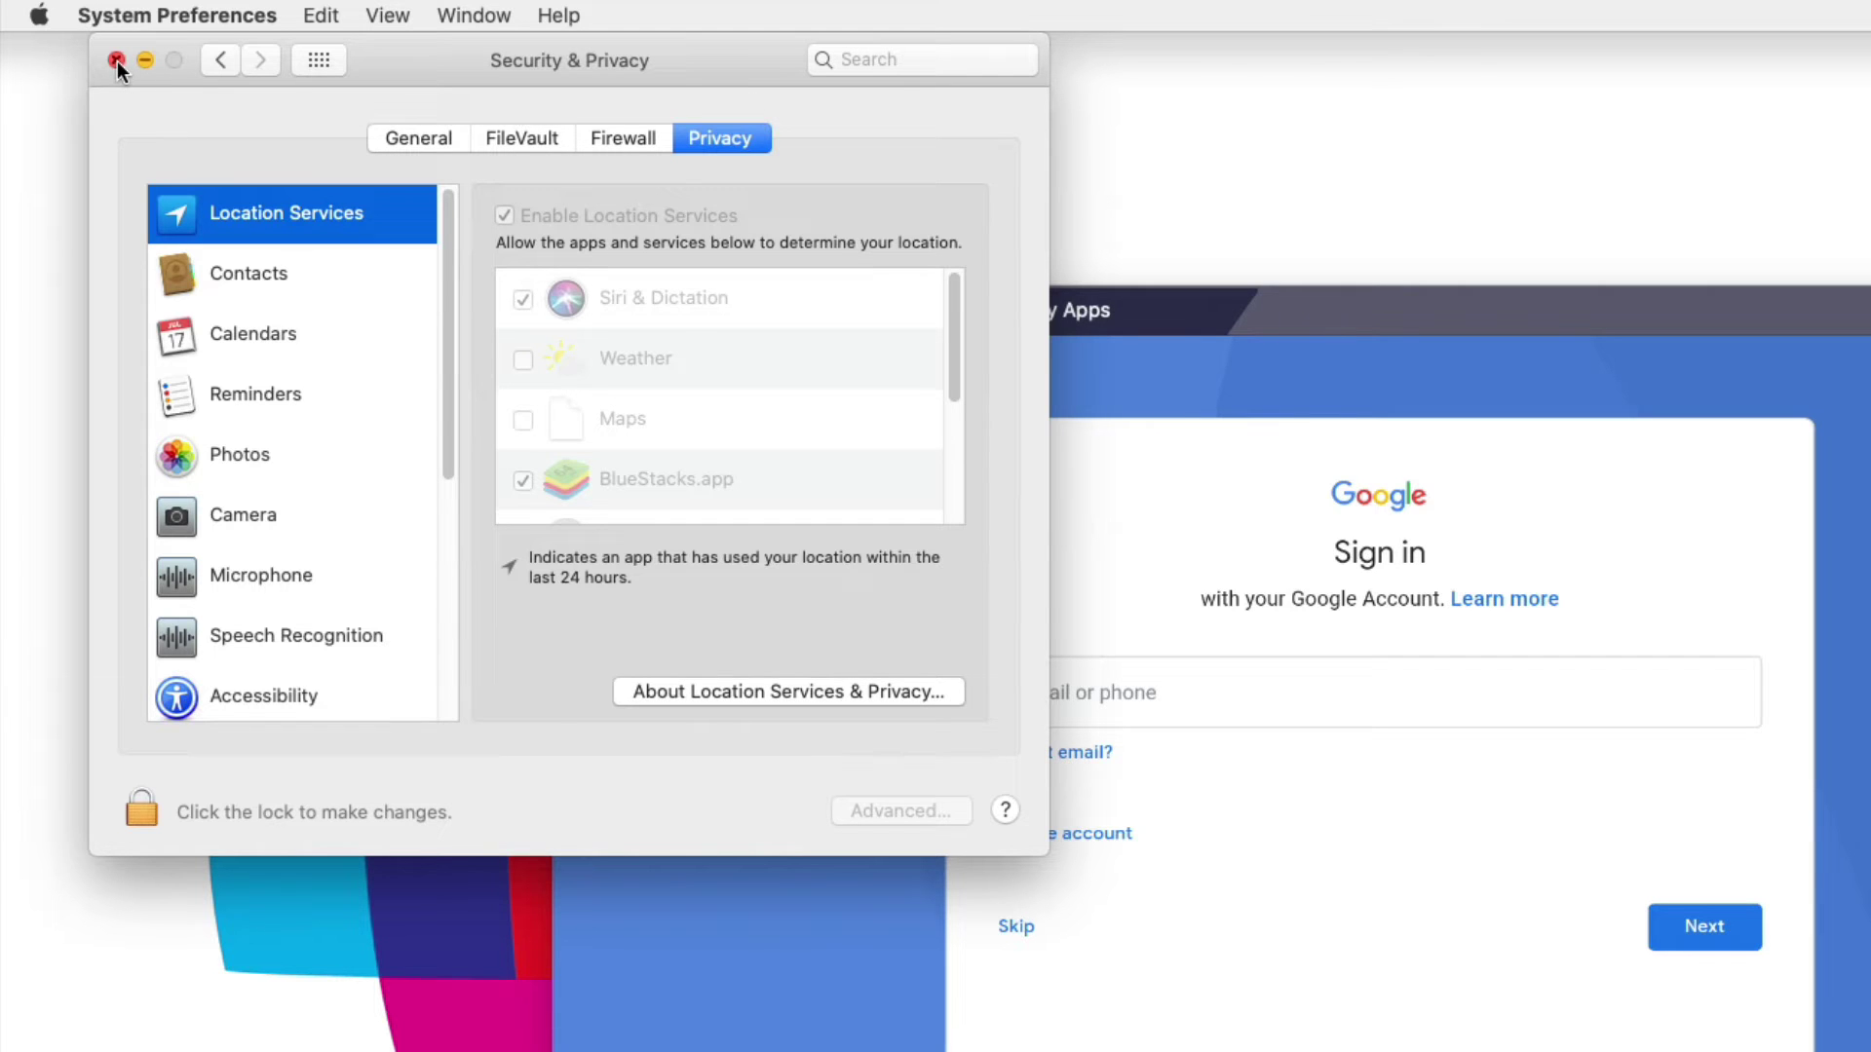
{"action": "left_click", "coordinate": [116, 60]}
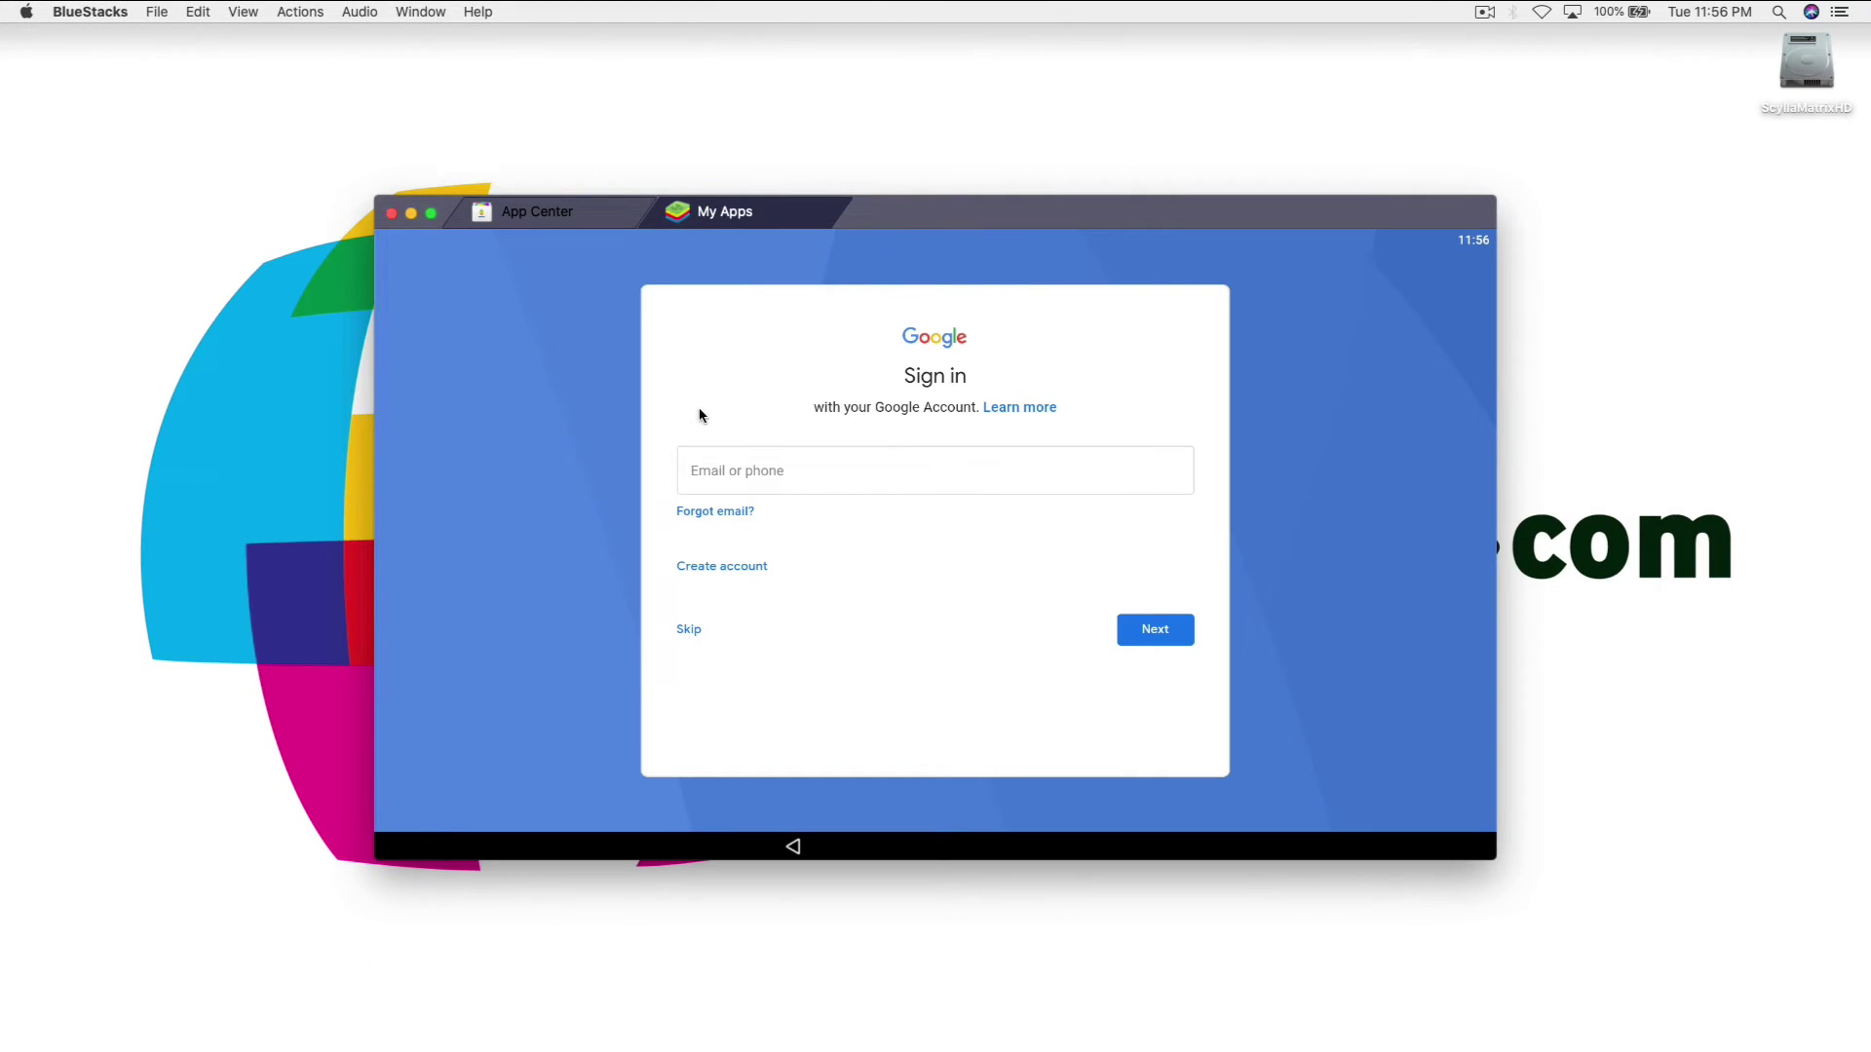
- Sign in to BlueStacks with a Google account, agree to the terms, and move and enlarge the emulator window
{"action": "left_click", "coordinate": [806, 475]}
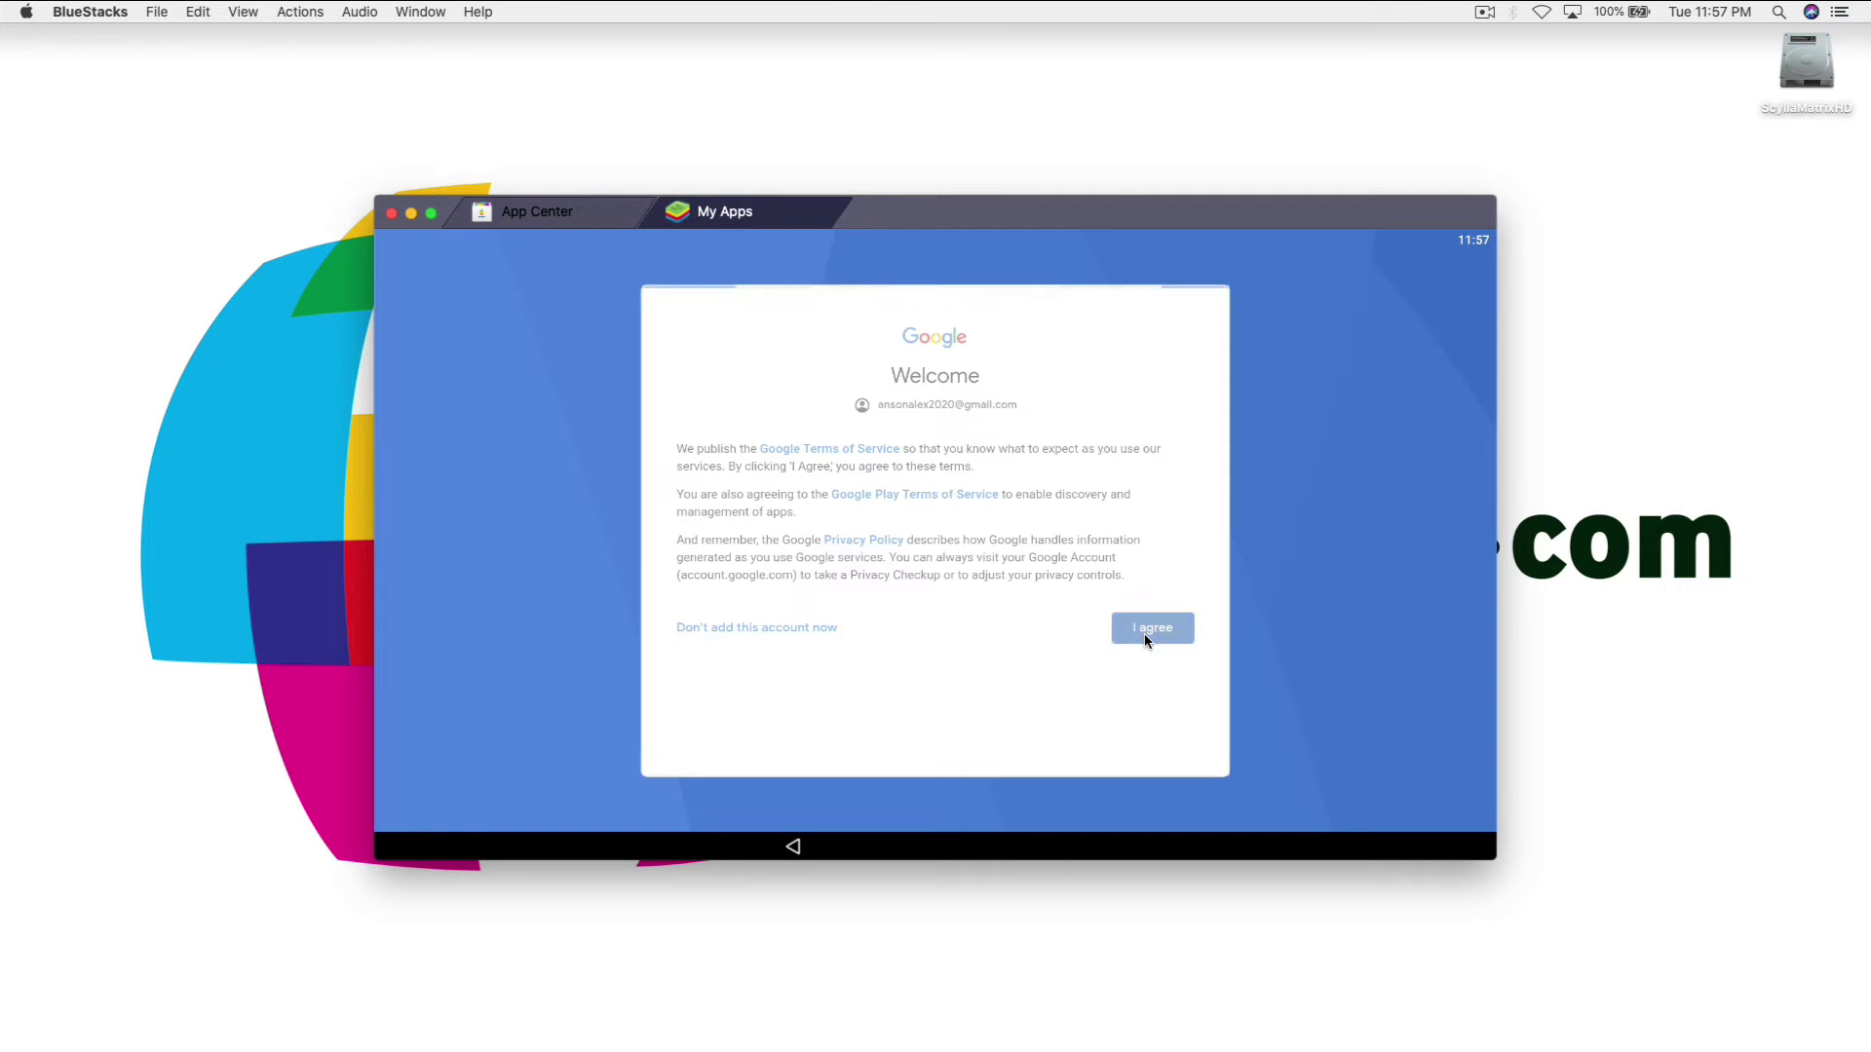
{"action": "left_click", "coordinate": [1143, 633]}
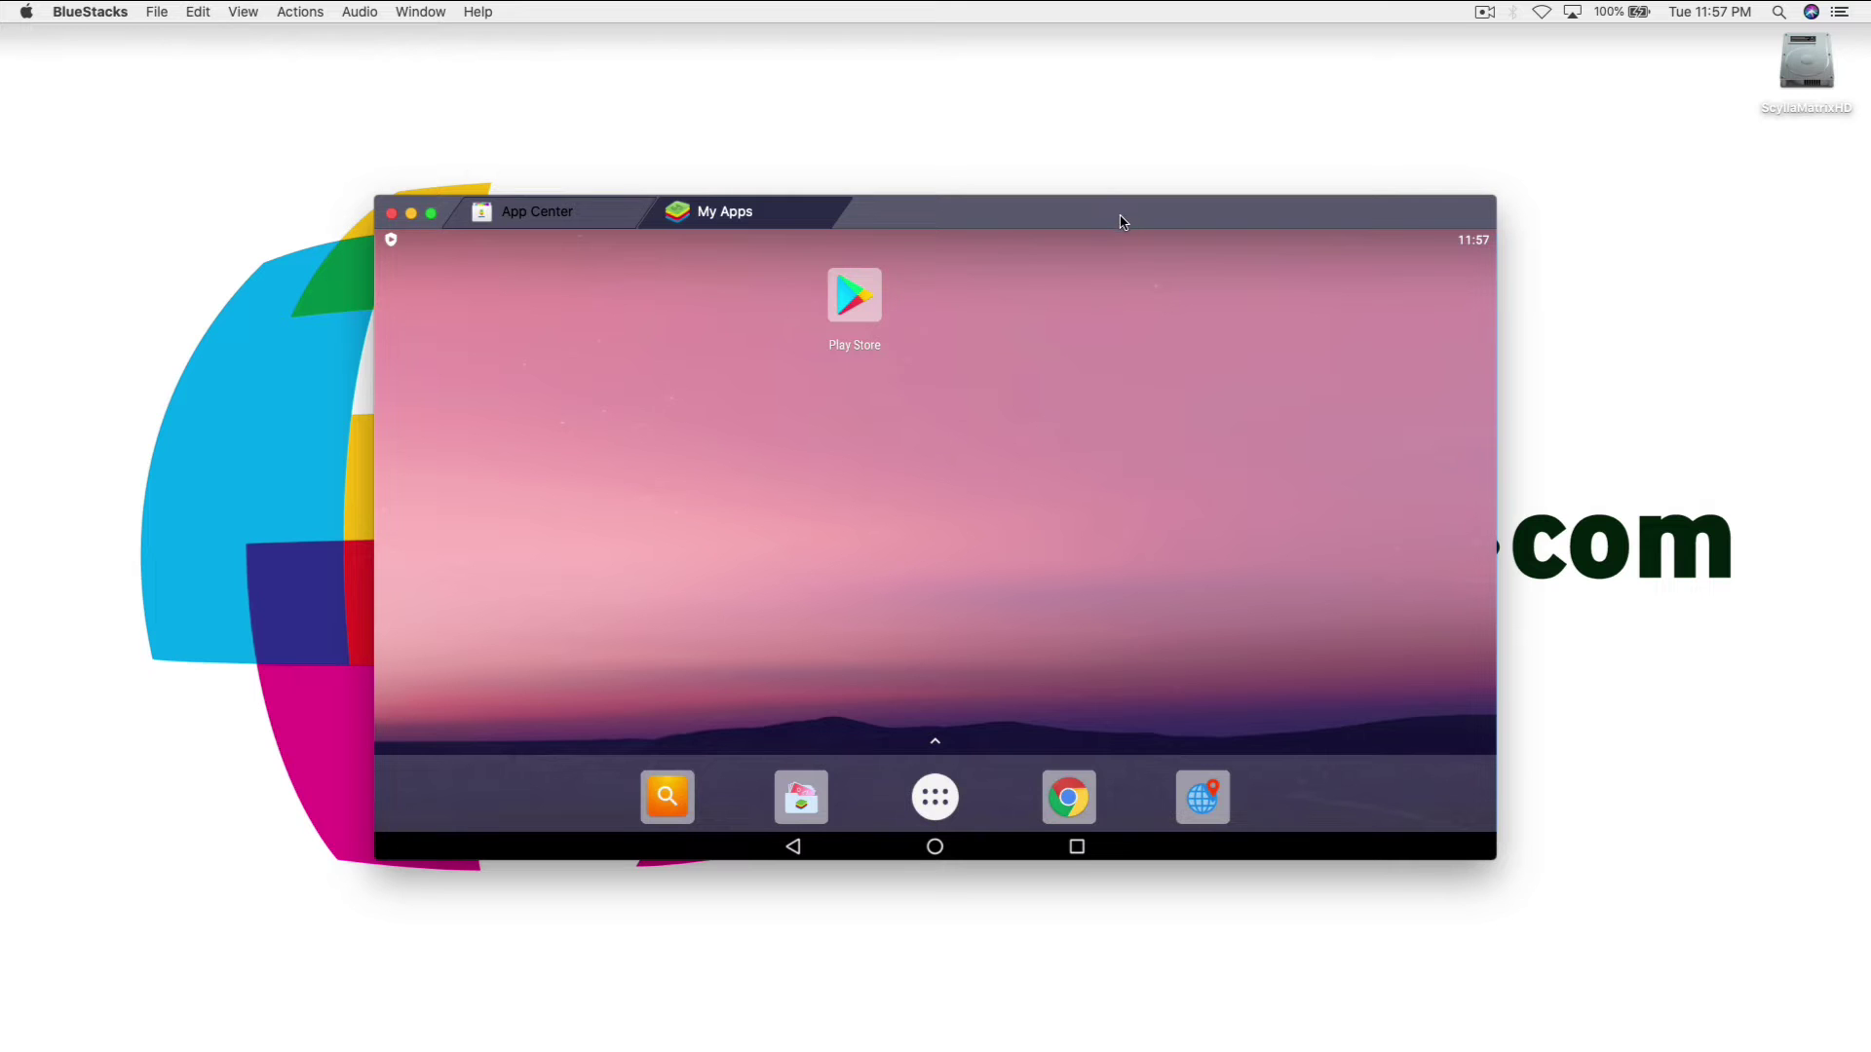
{"action": "left_click_drag", "start_coordinate": [1120, 222], "coordinate": [1116, 54]}
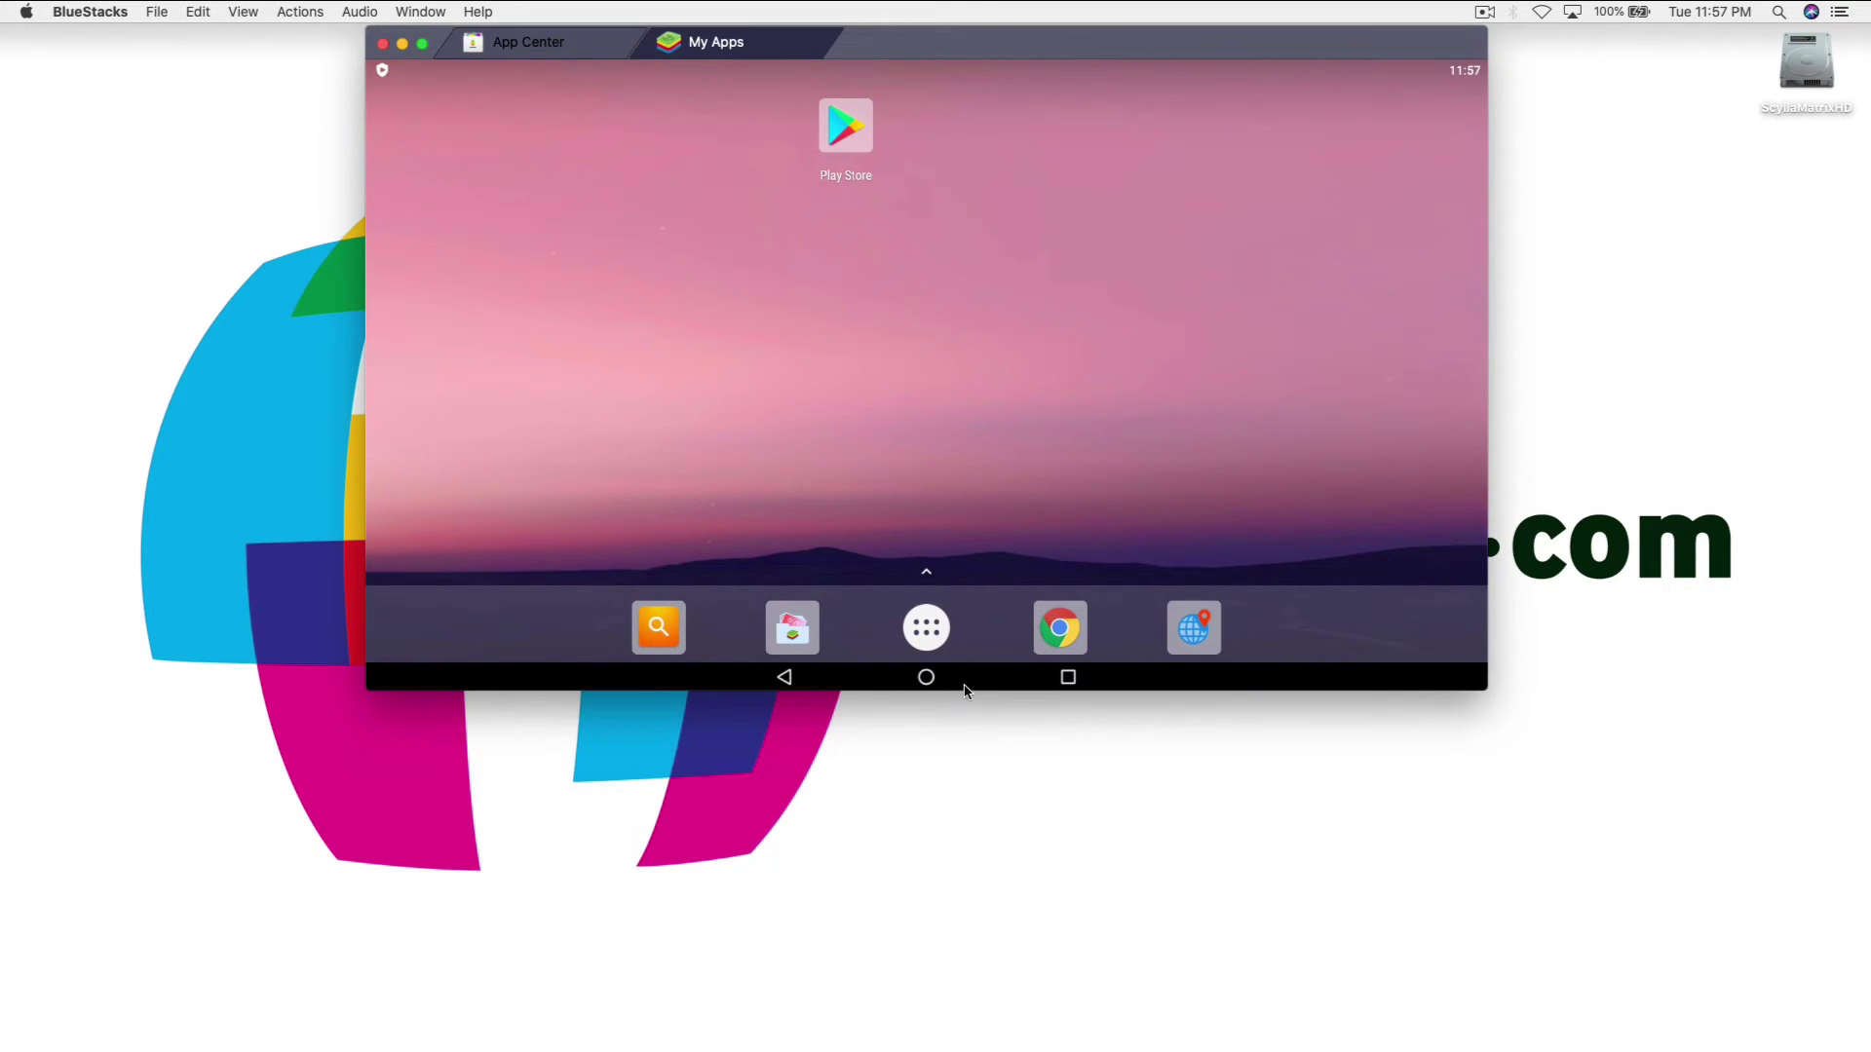
{"action": "left_click_drag", "start_coordinate": [968, 694], "coordinate": [965, 938]}
- Search the Google Play Store for "tik tok" and install the TikTok app
{"action": "left_click", "coordinate": [822, 154]}
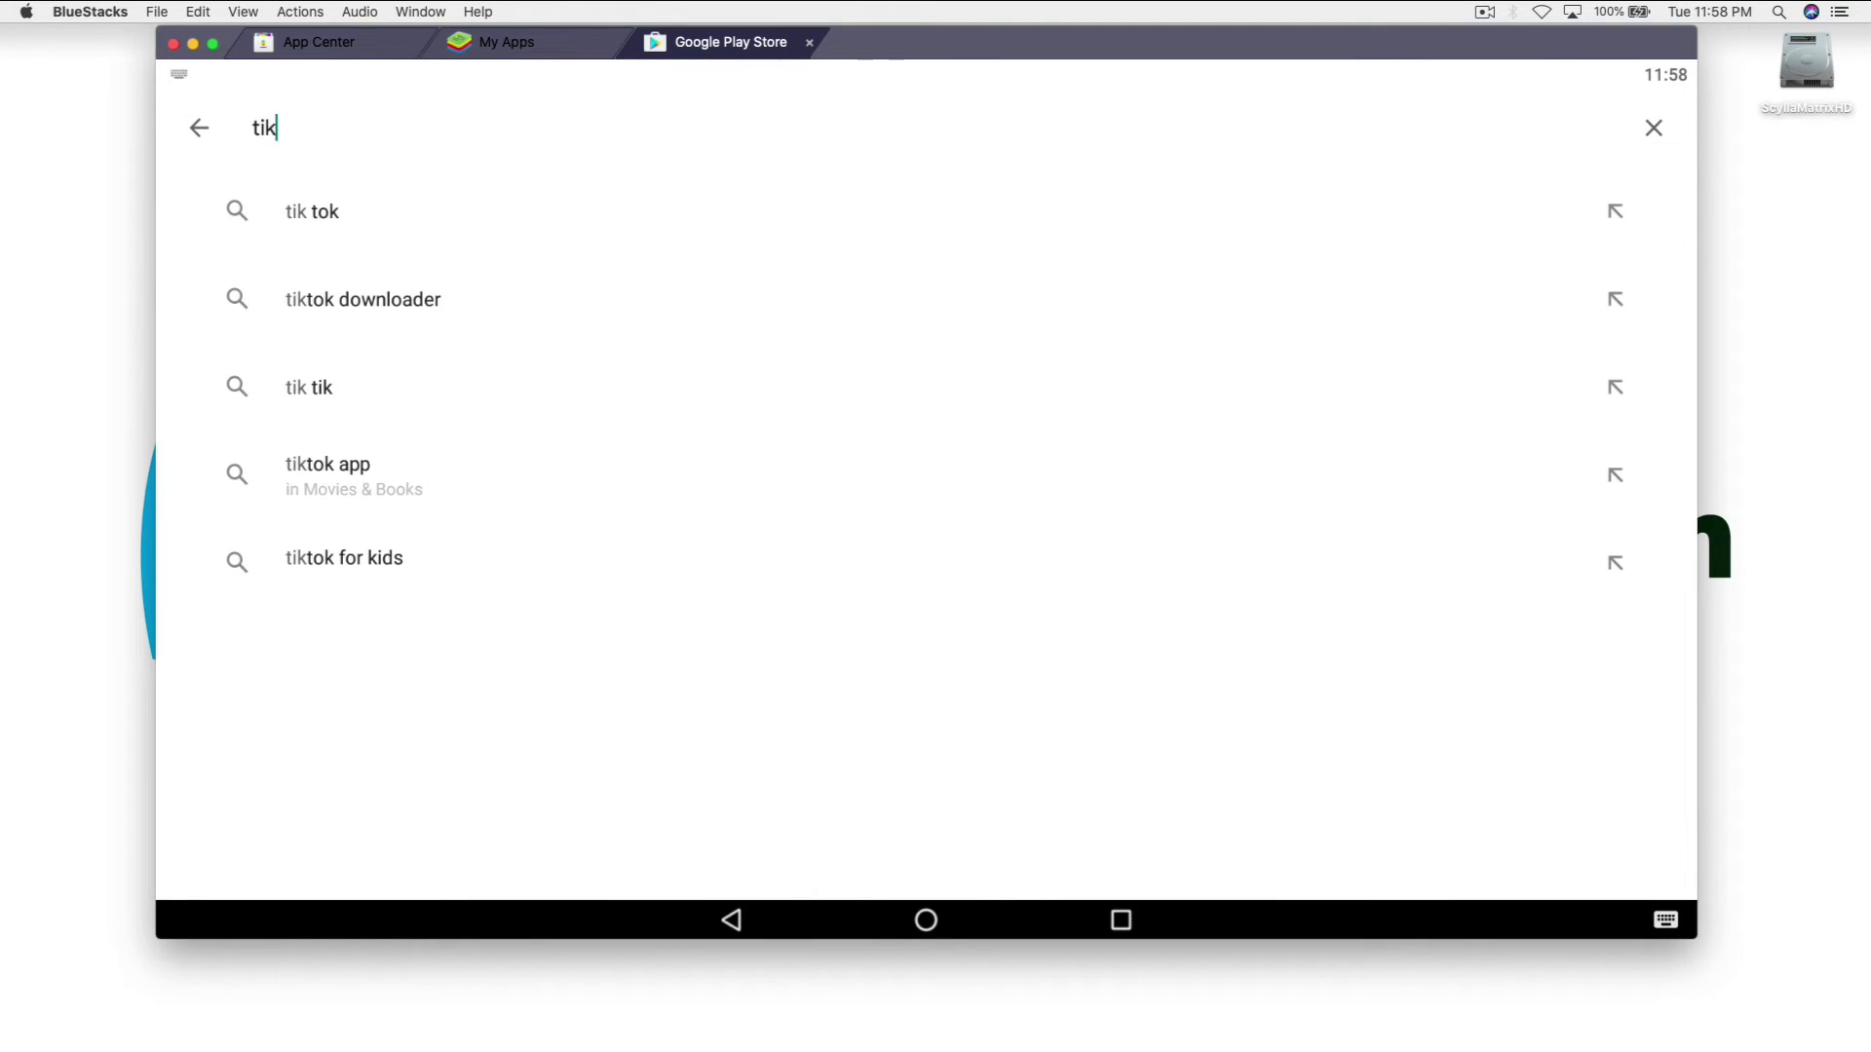
{"action": "left_click", "coordinate": [548, 222]}
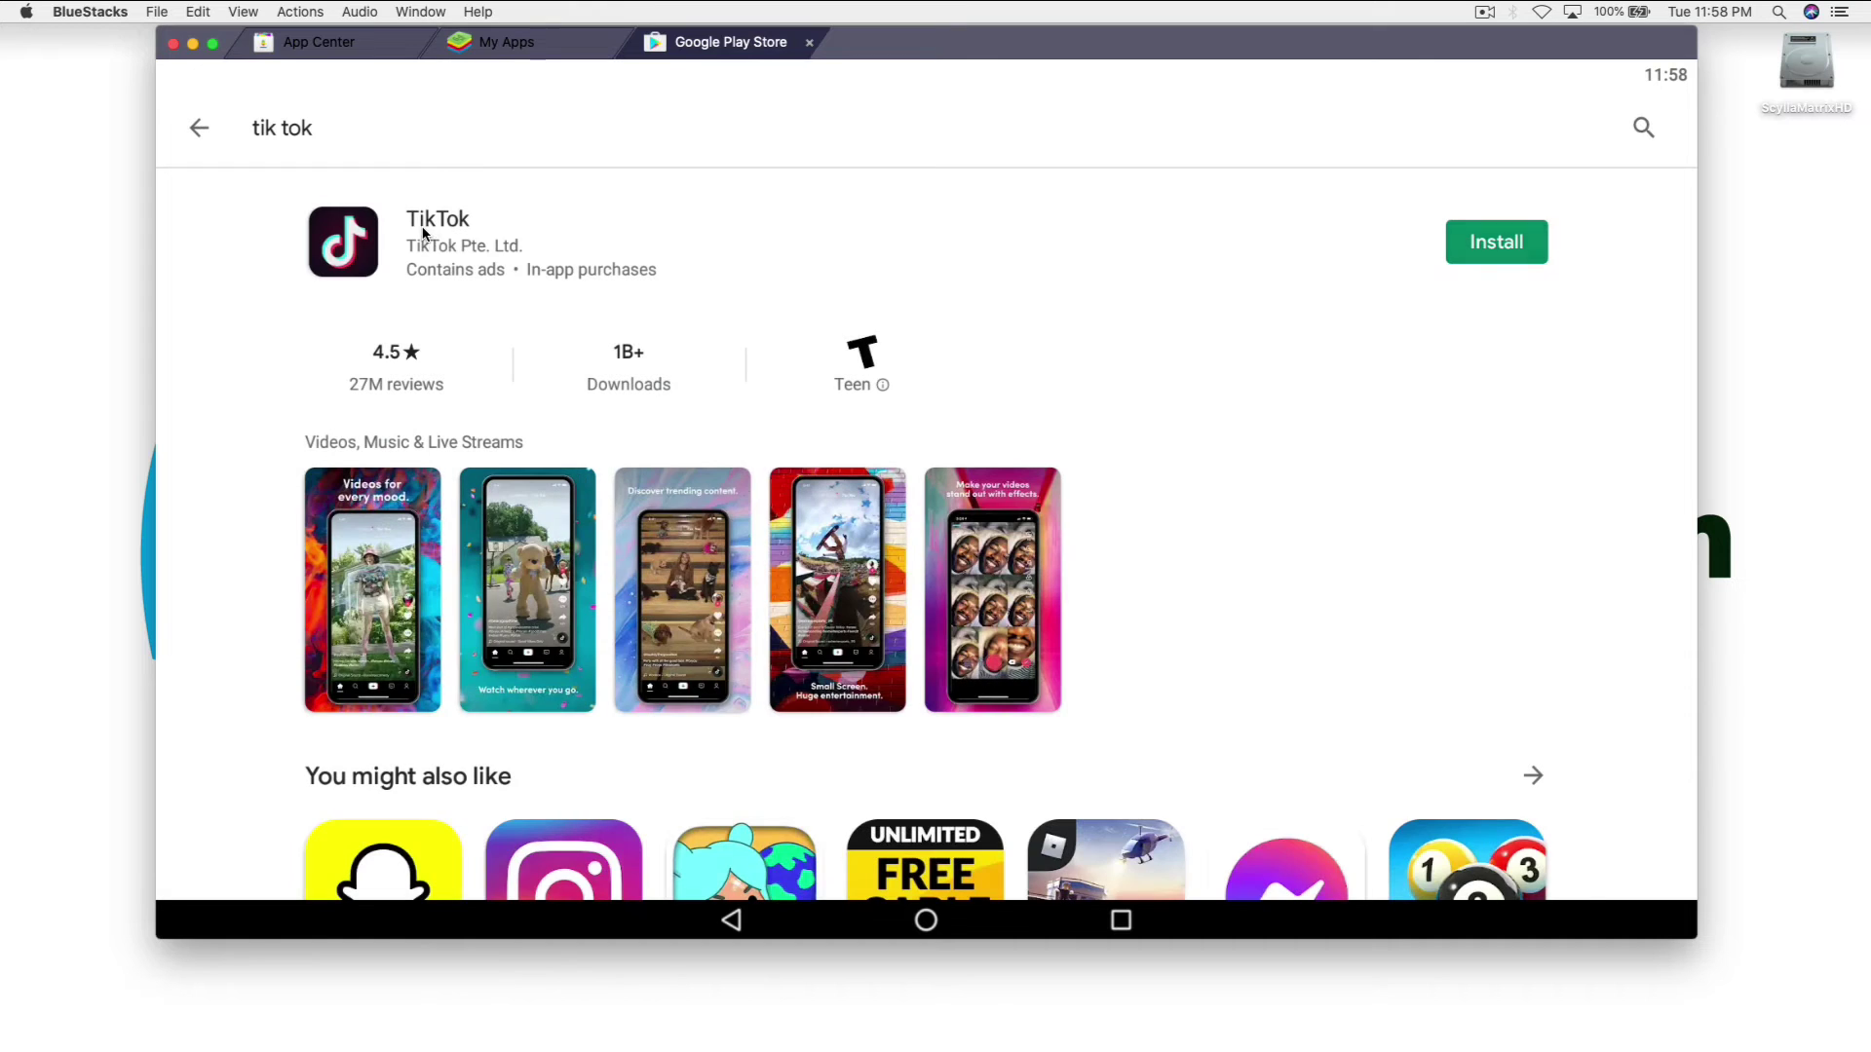
{"action": "left_click", "coordinate": [1489, 248]}
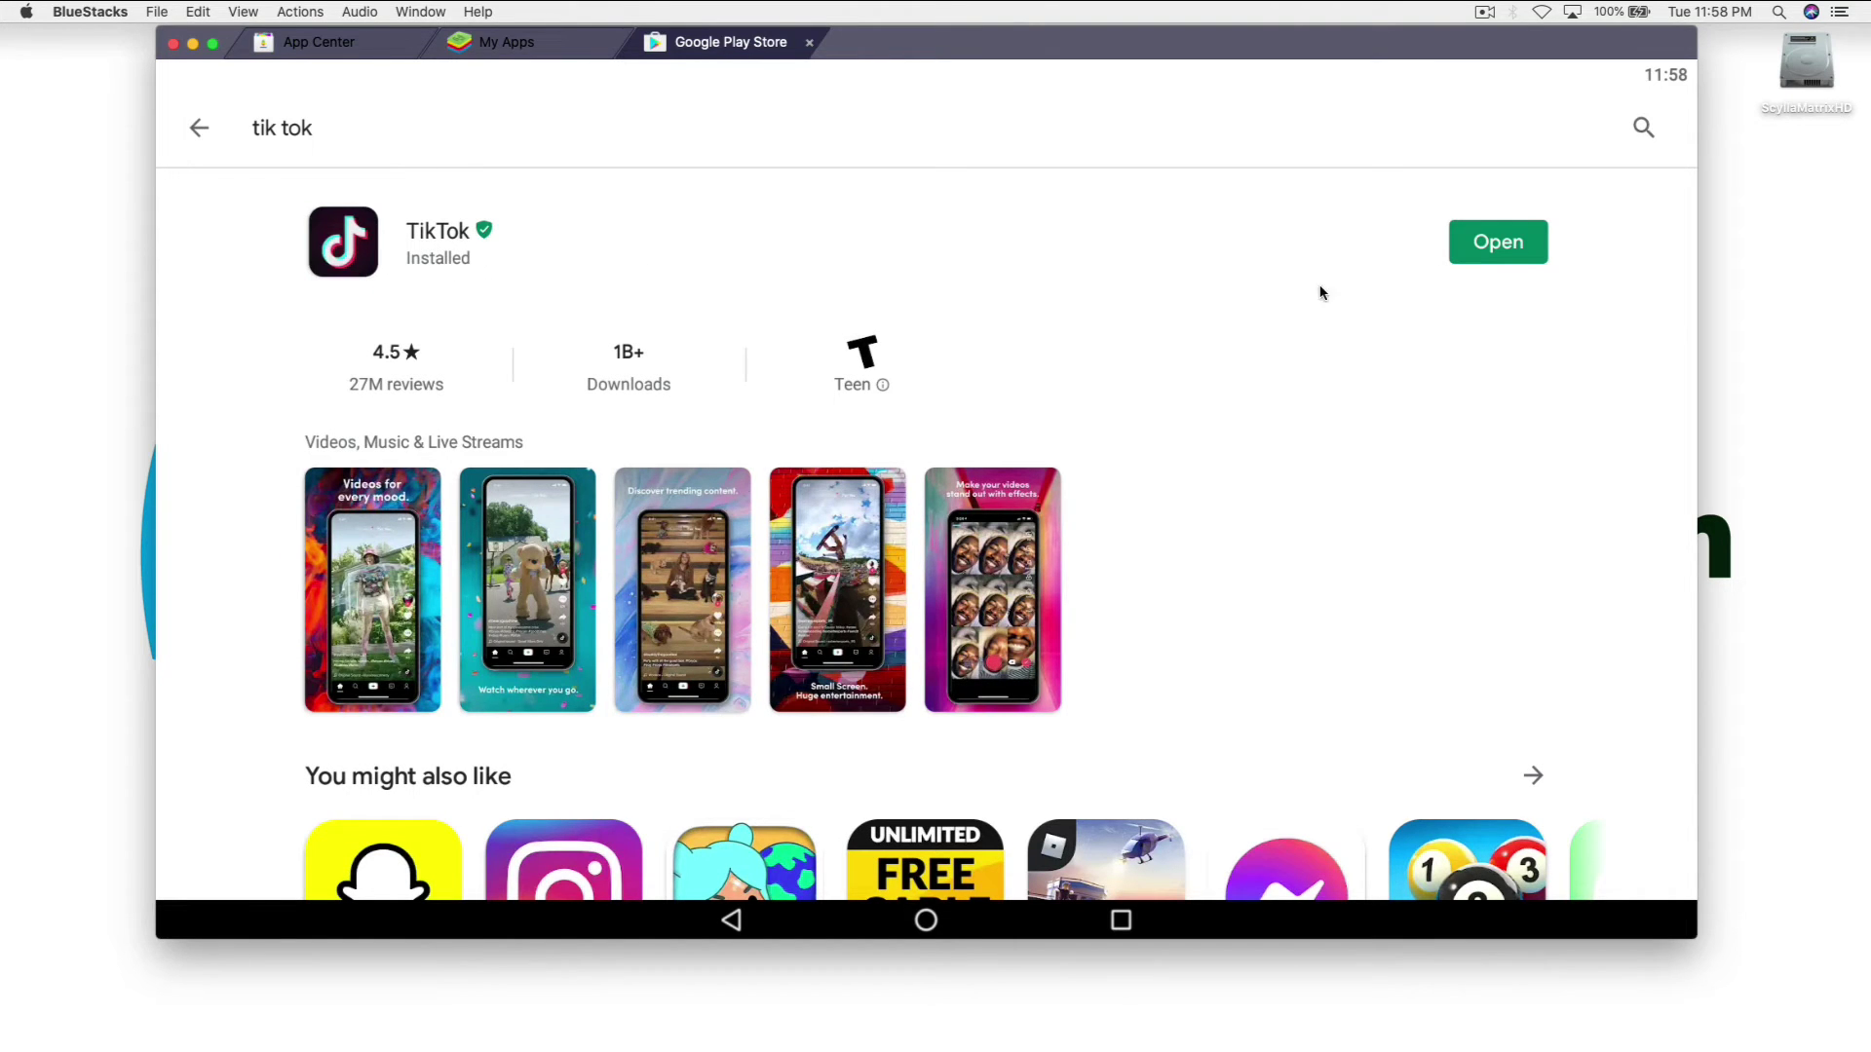
- Launch the installed TikTok app and reposition and enlarge its portrait window to nearly the full screen height
{"action": "left_click", "coordinate": [1498, 255]}
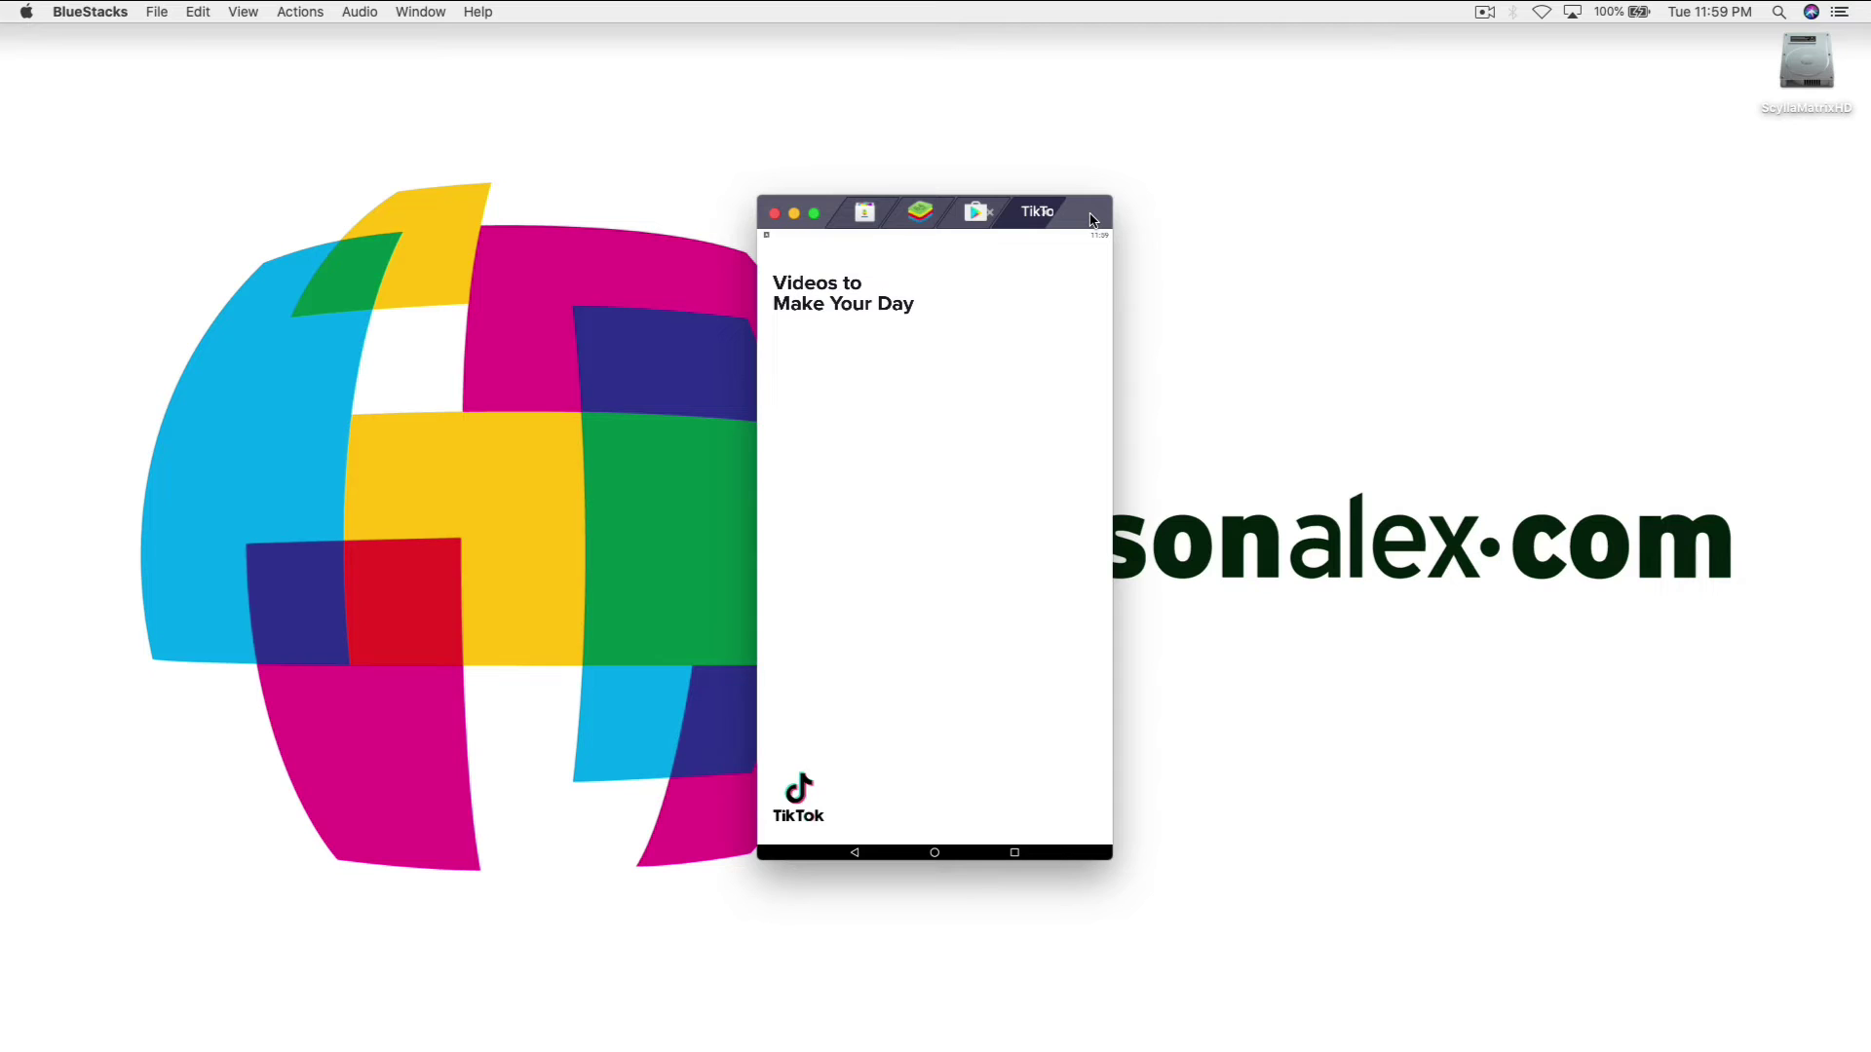
{"action": "left_click_drag", "start_coordinate": [1093, 220], "coordinate": [929, 52]}
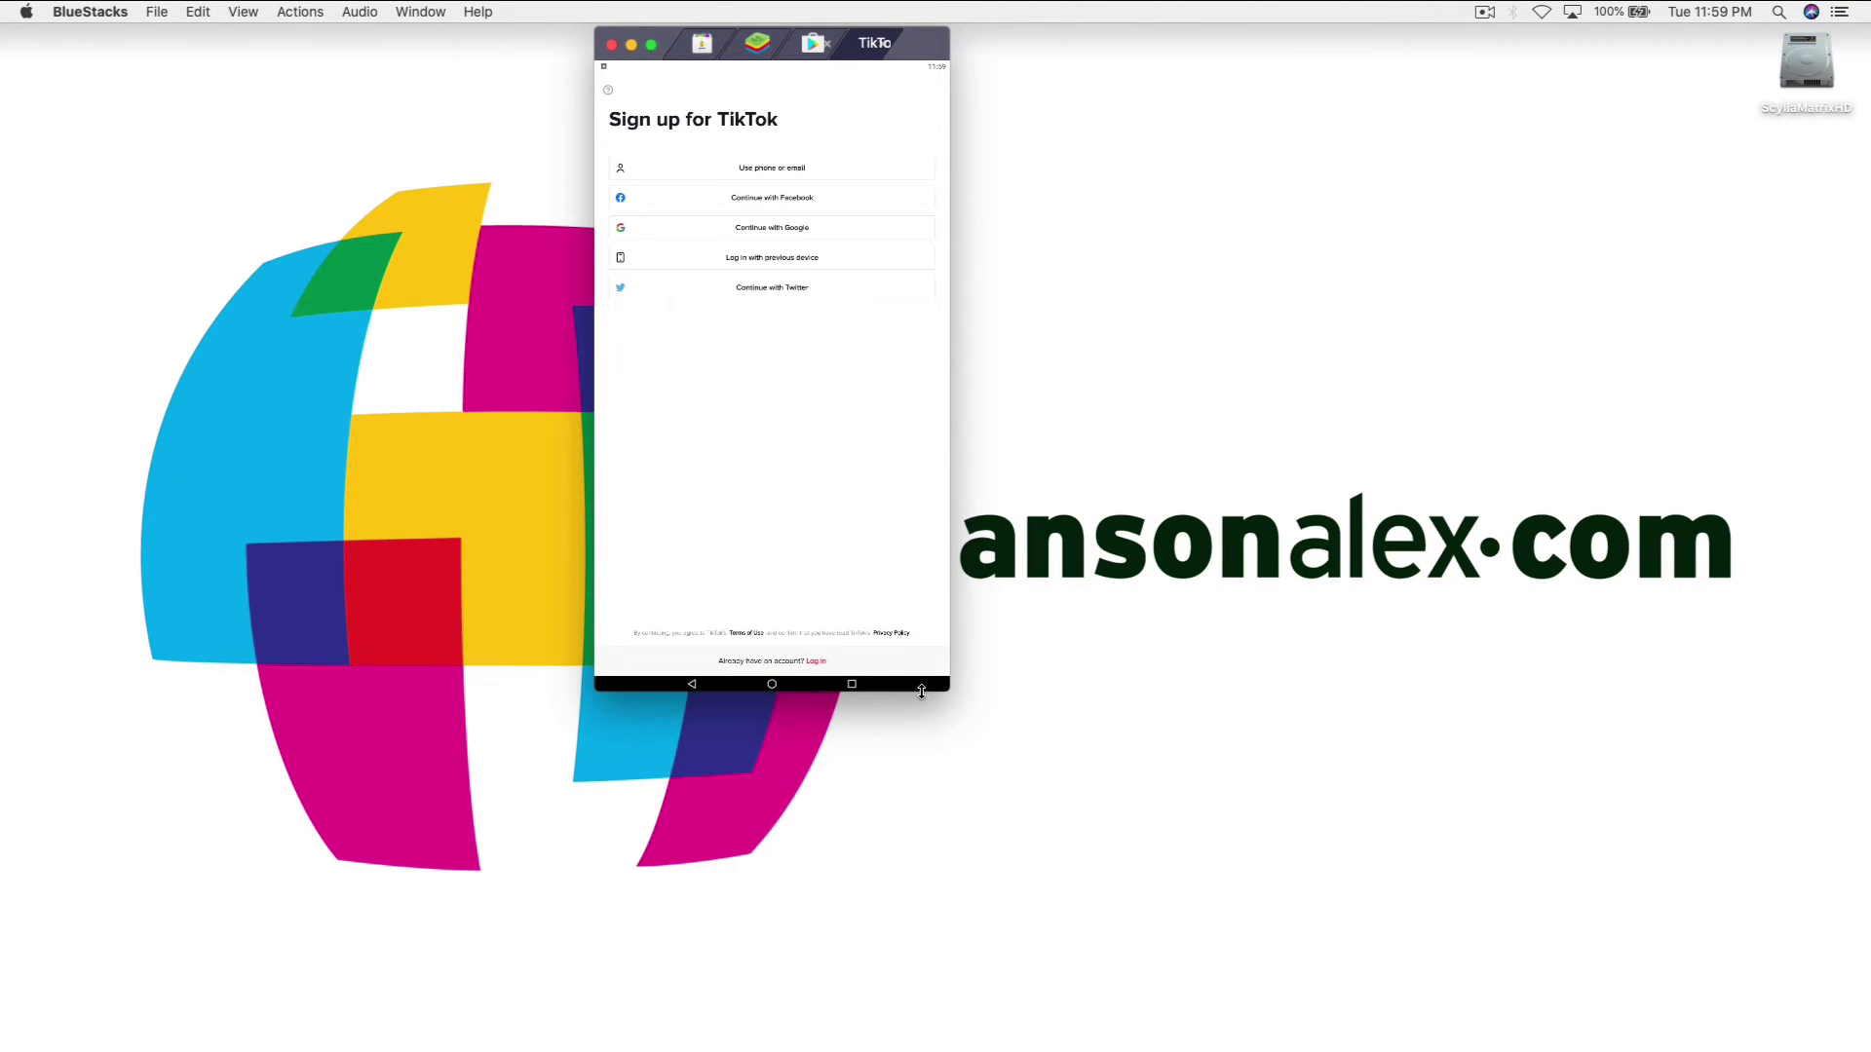
{"action": "left_click_drag", "start_coordinate": [921, 692], "coordinate": [968, 1046]}
{"action": "left_click_drag", "start_coordinate": [1049, 441], "coordinate": [1052, 442]}
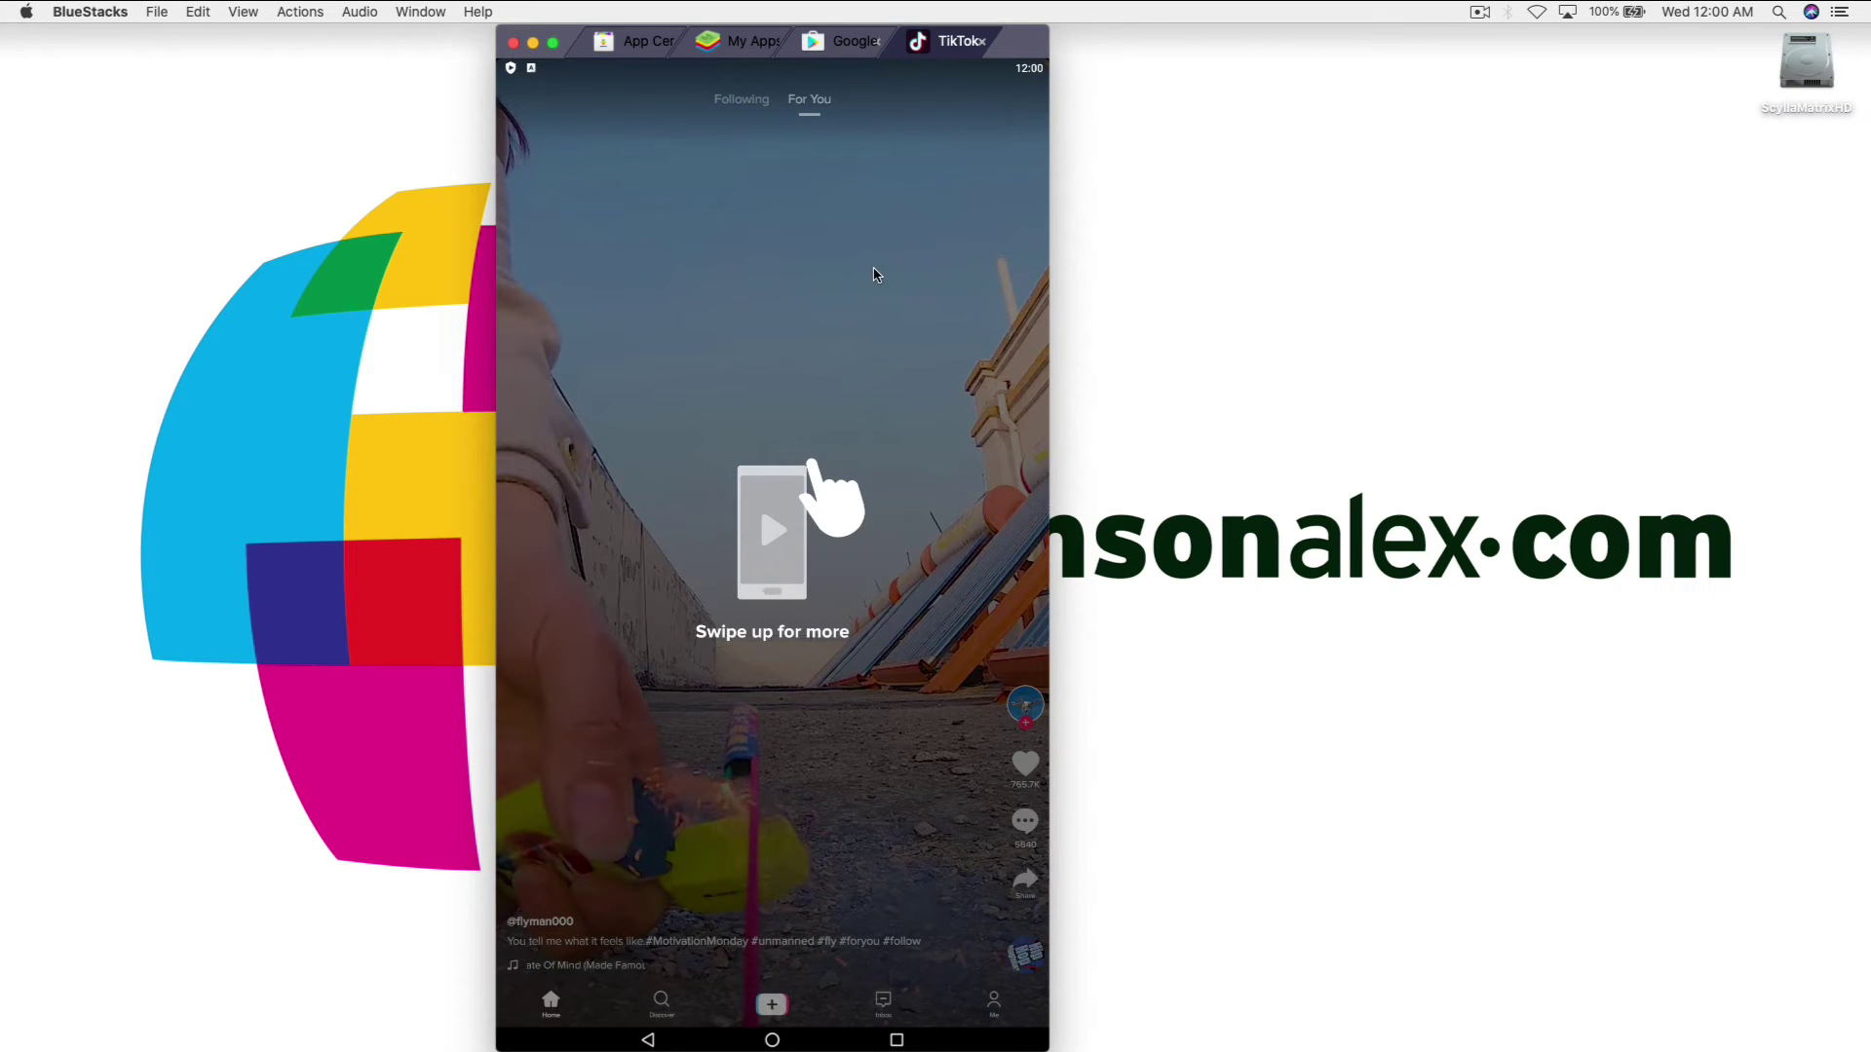
- Go to the next TikTok video, "Had to give this a try", and post the comment "Nice video!" on it
{"action": "scroll", "coordinate": [874, 274], "scroll_direction": "down", "scroll_amount": 3}
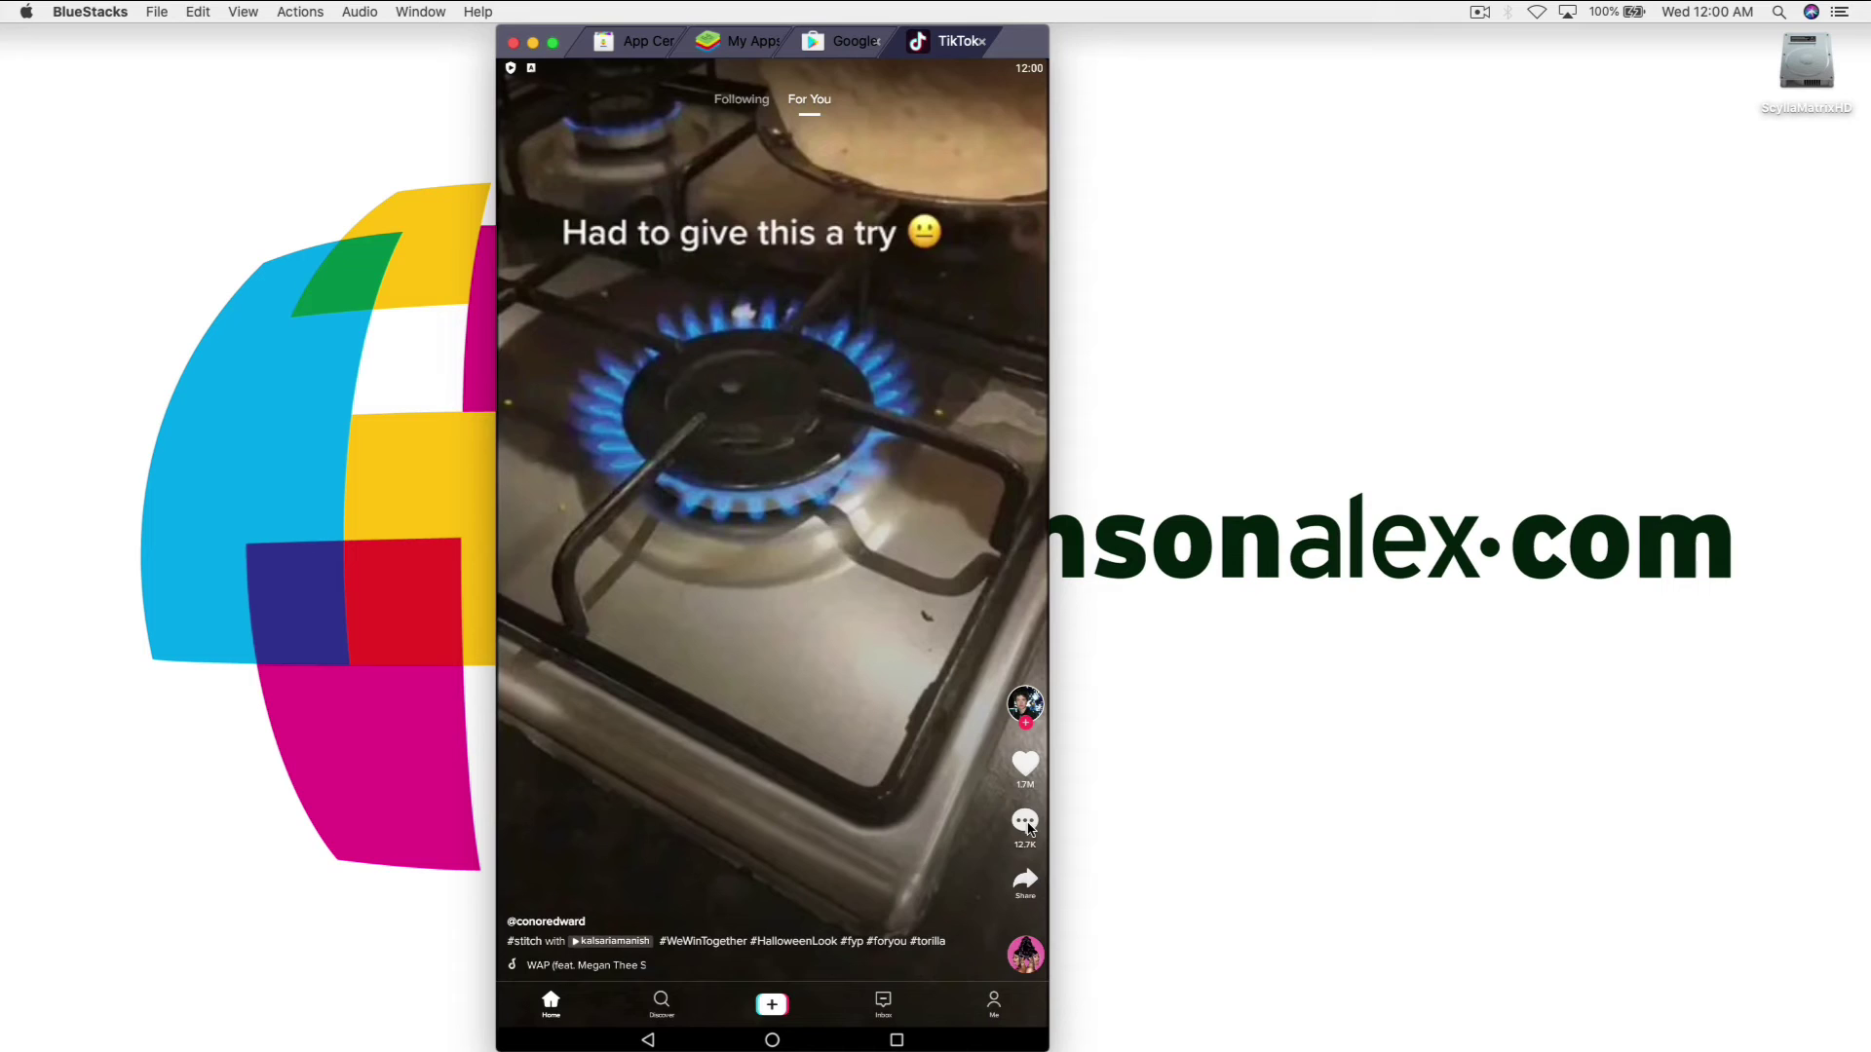
{"action": "left_click", "coordinate": [1026, 823]}
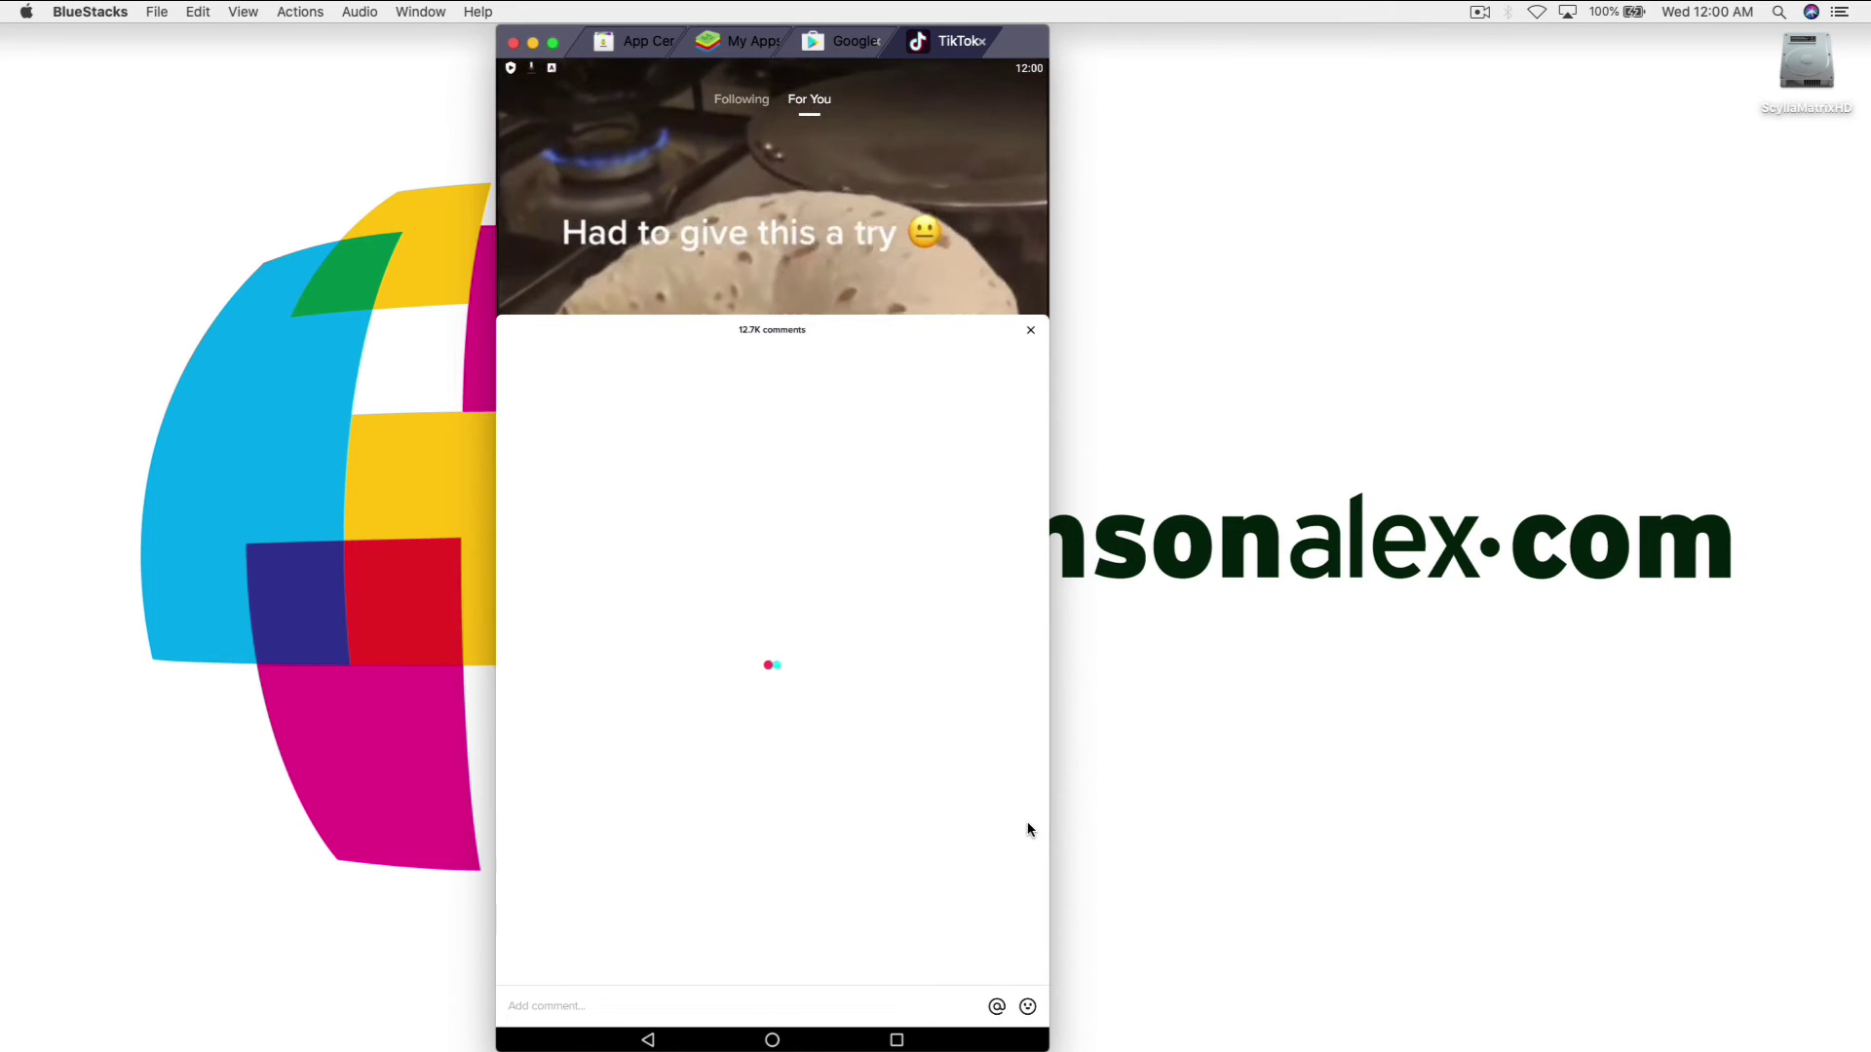
{"action": "left_click", "coordinate": [627, 1007]}
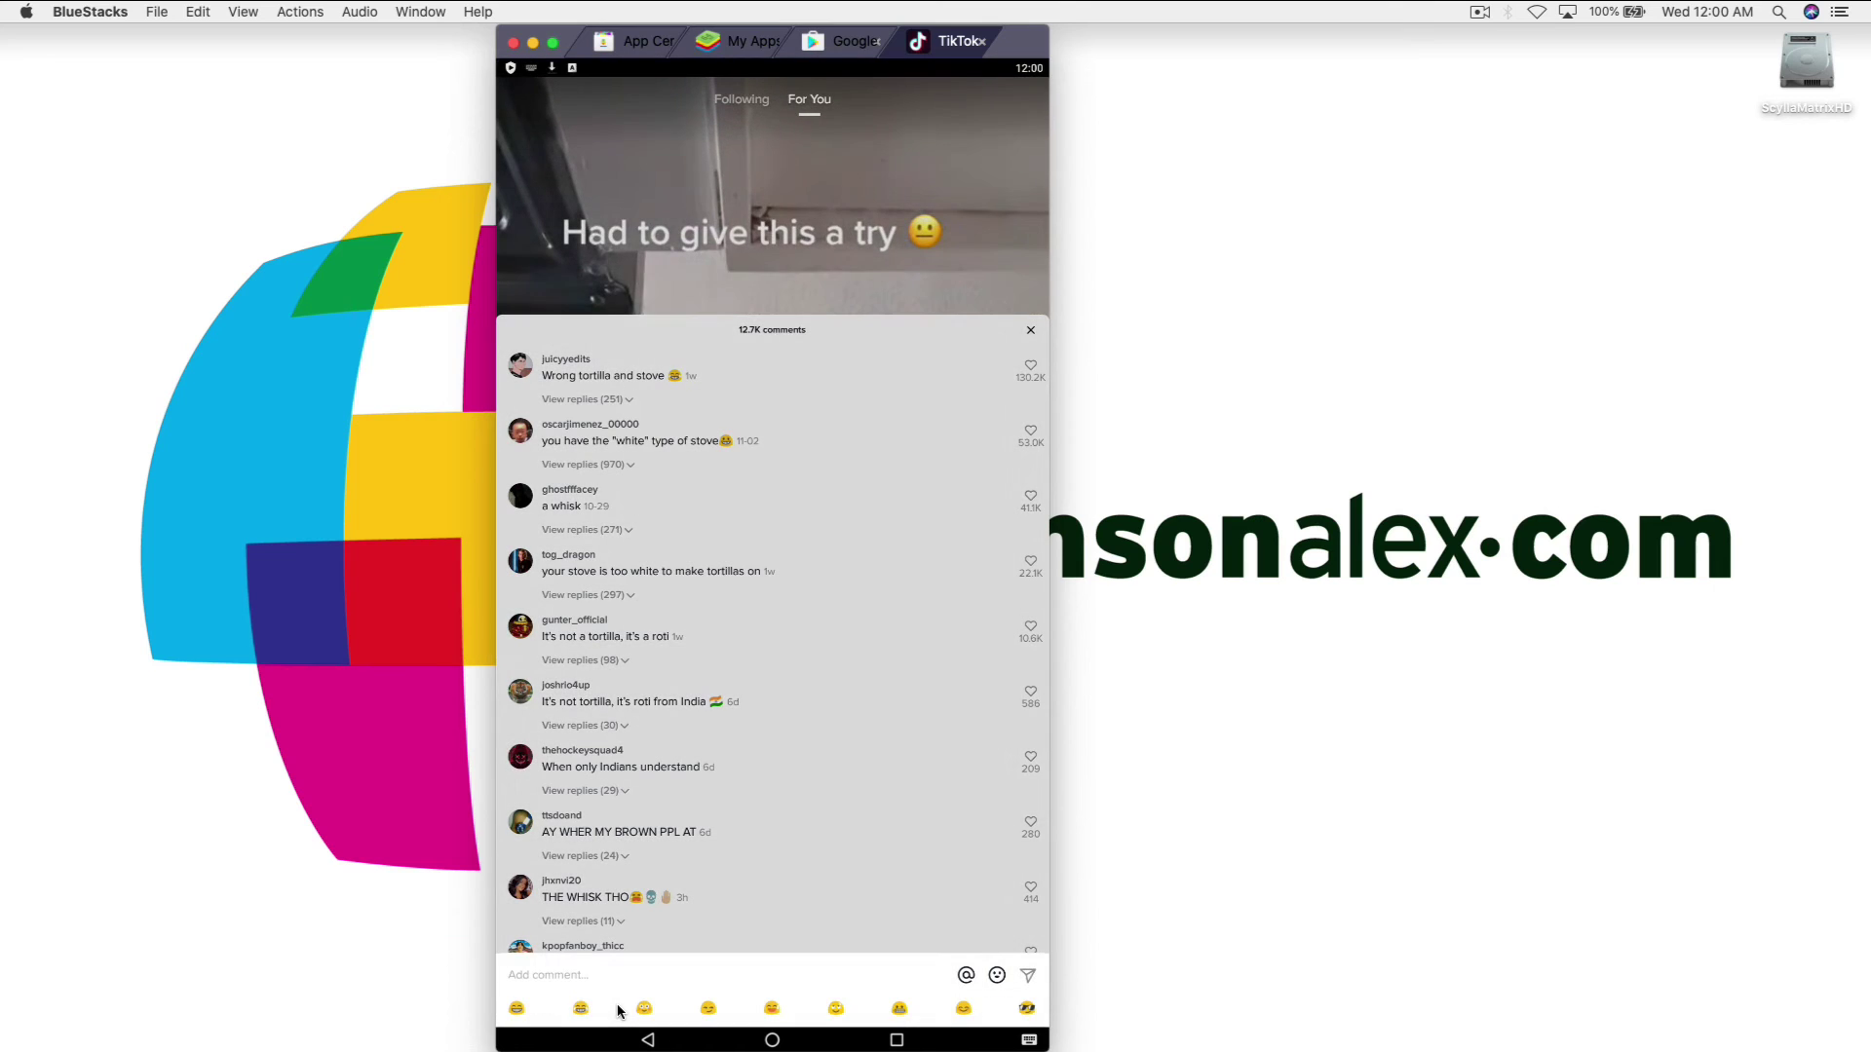
{"action": "type", "text": "Nice vi"}
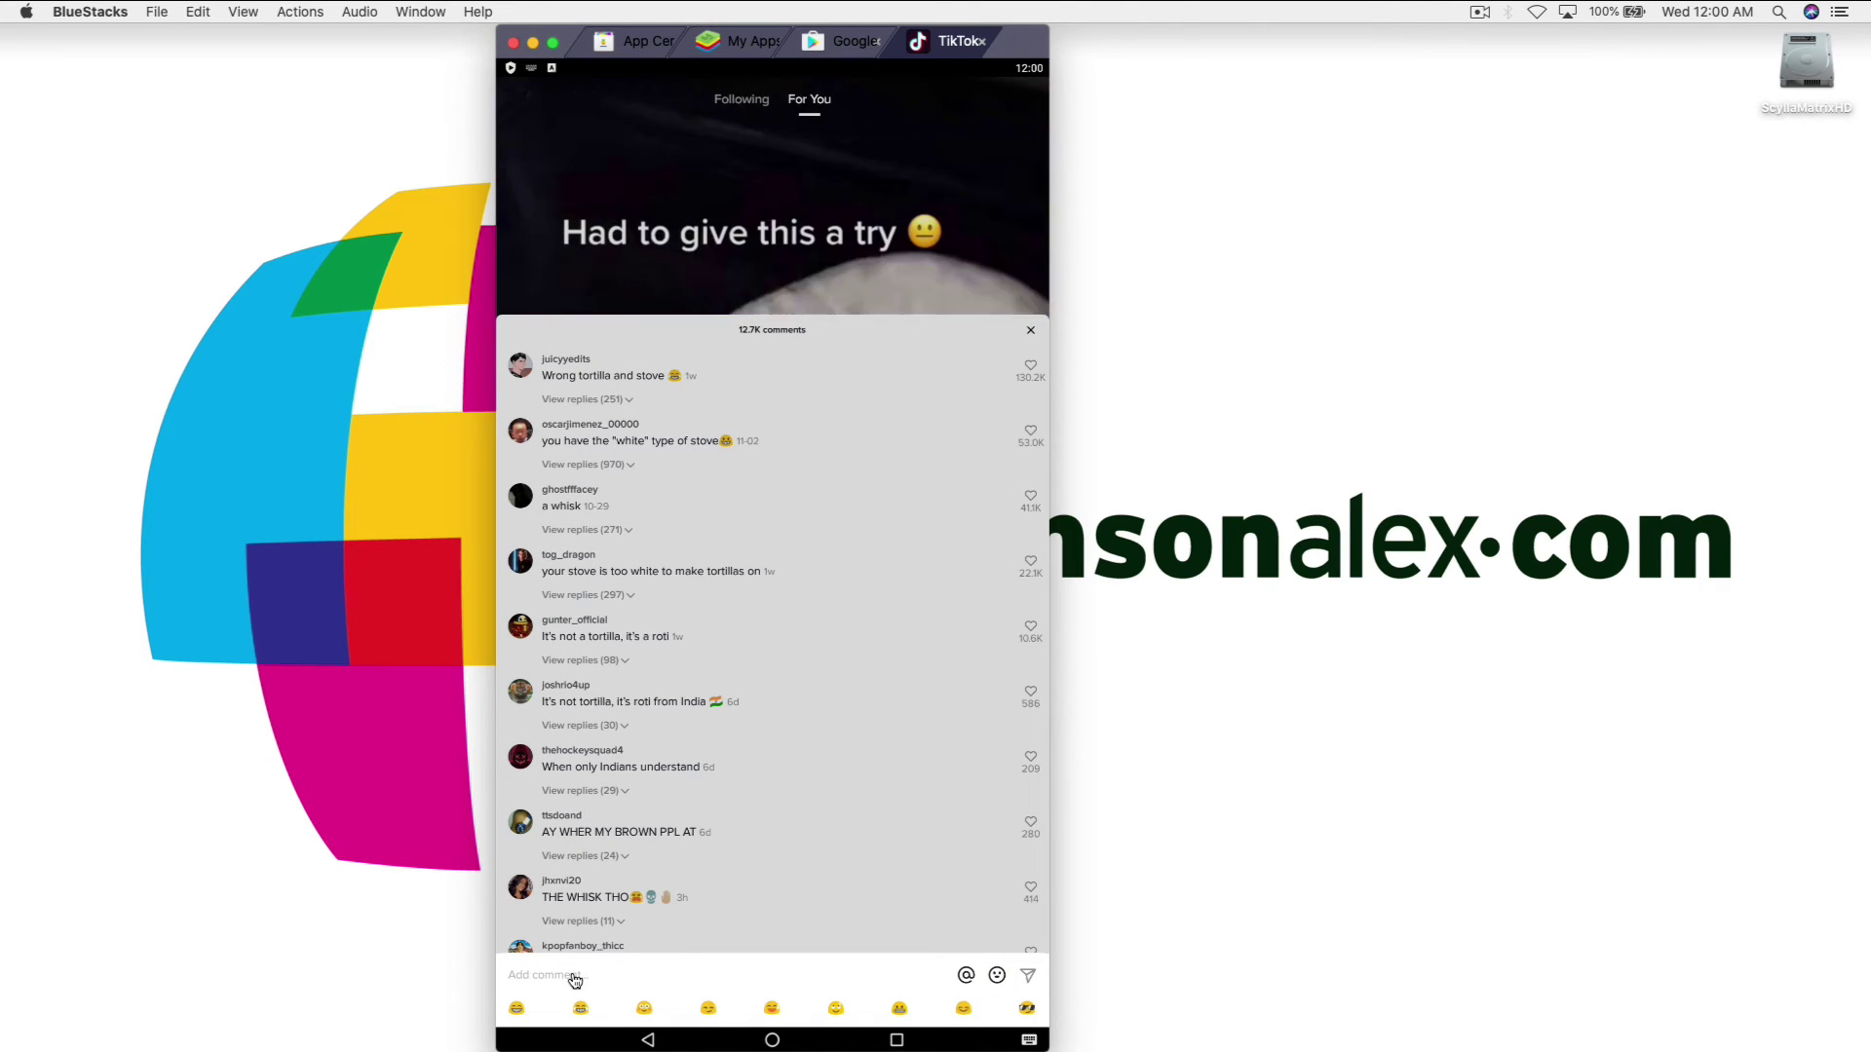
{"action": "type", "text": "deo"}
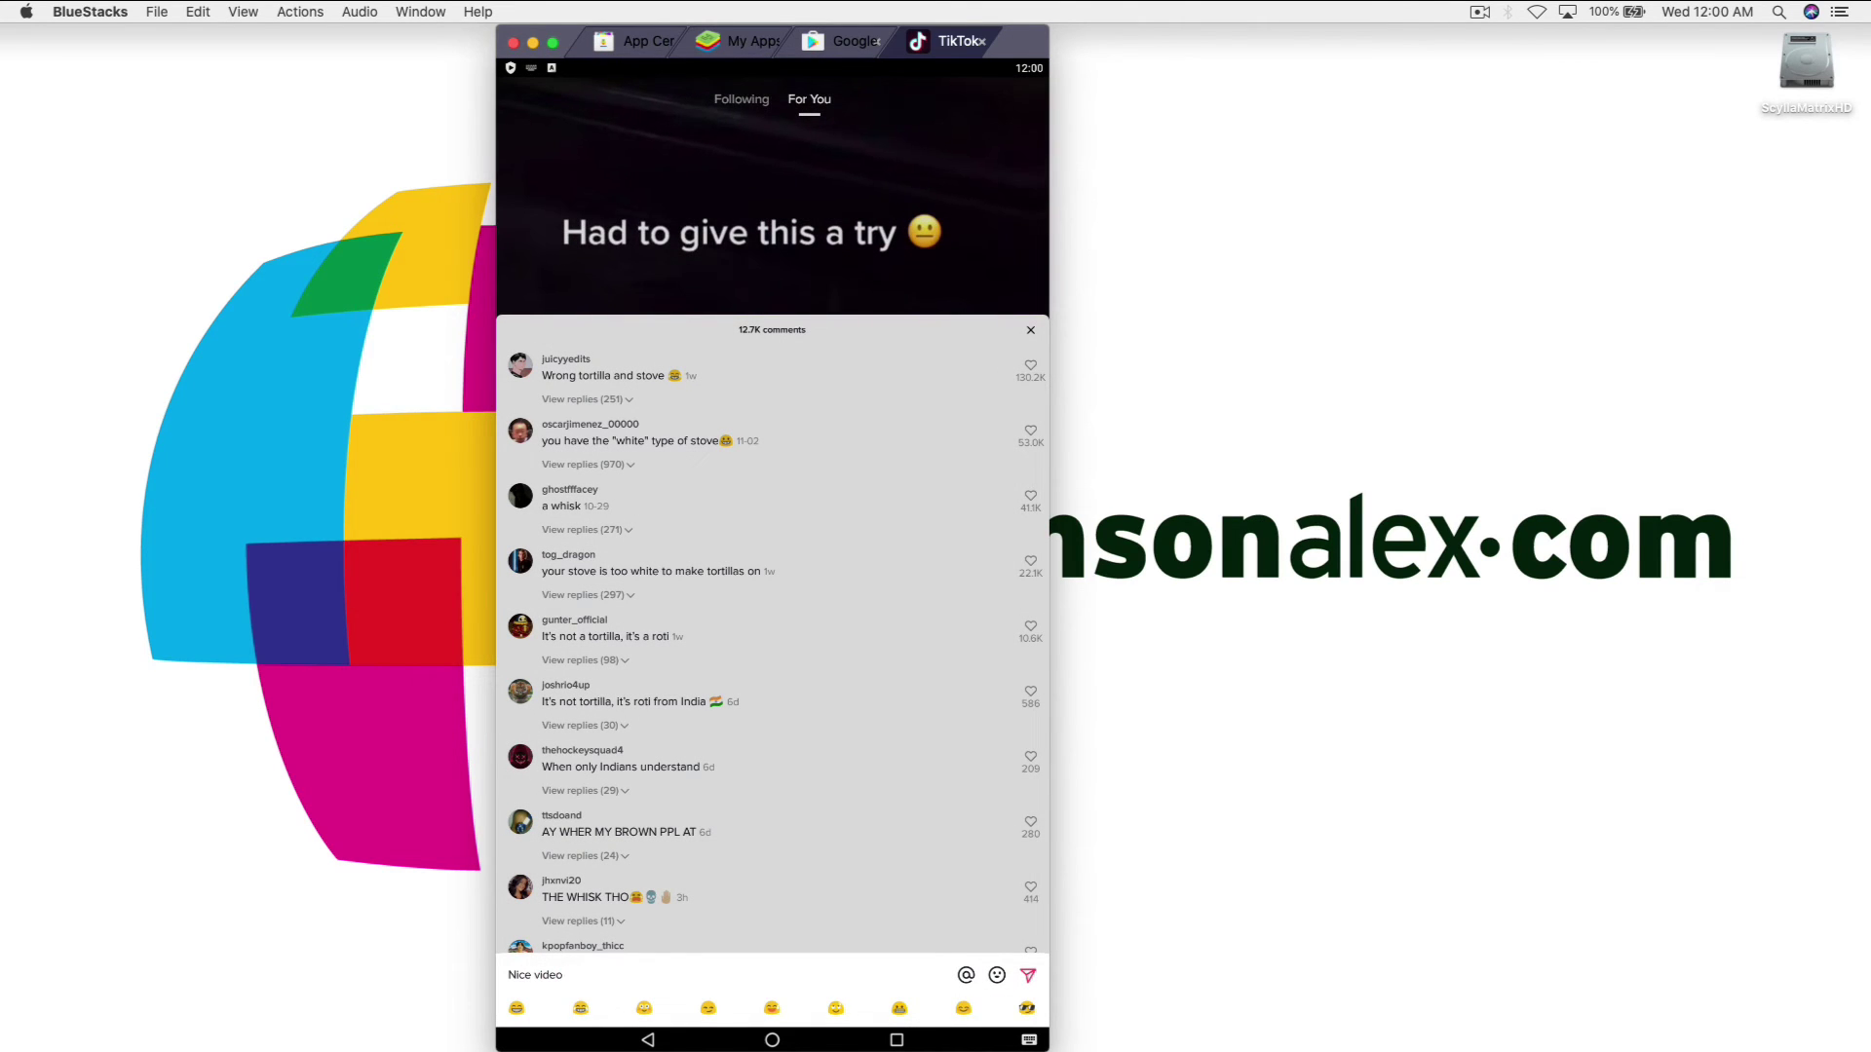
{"action": "type", "text": "!"}
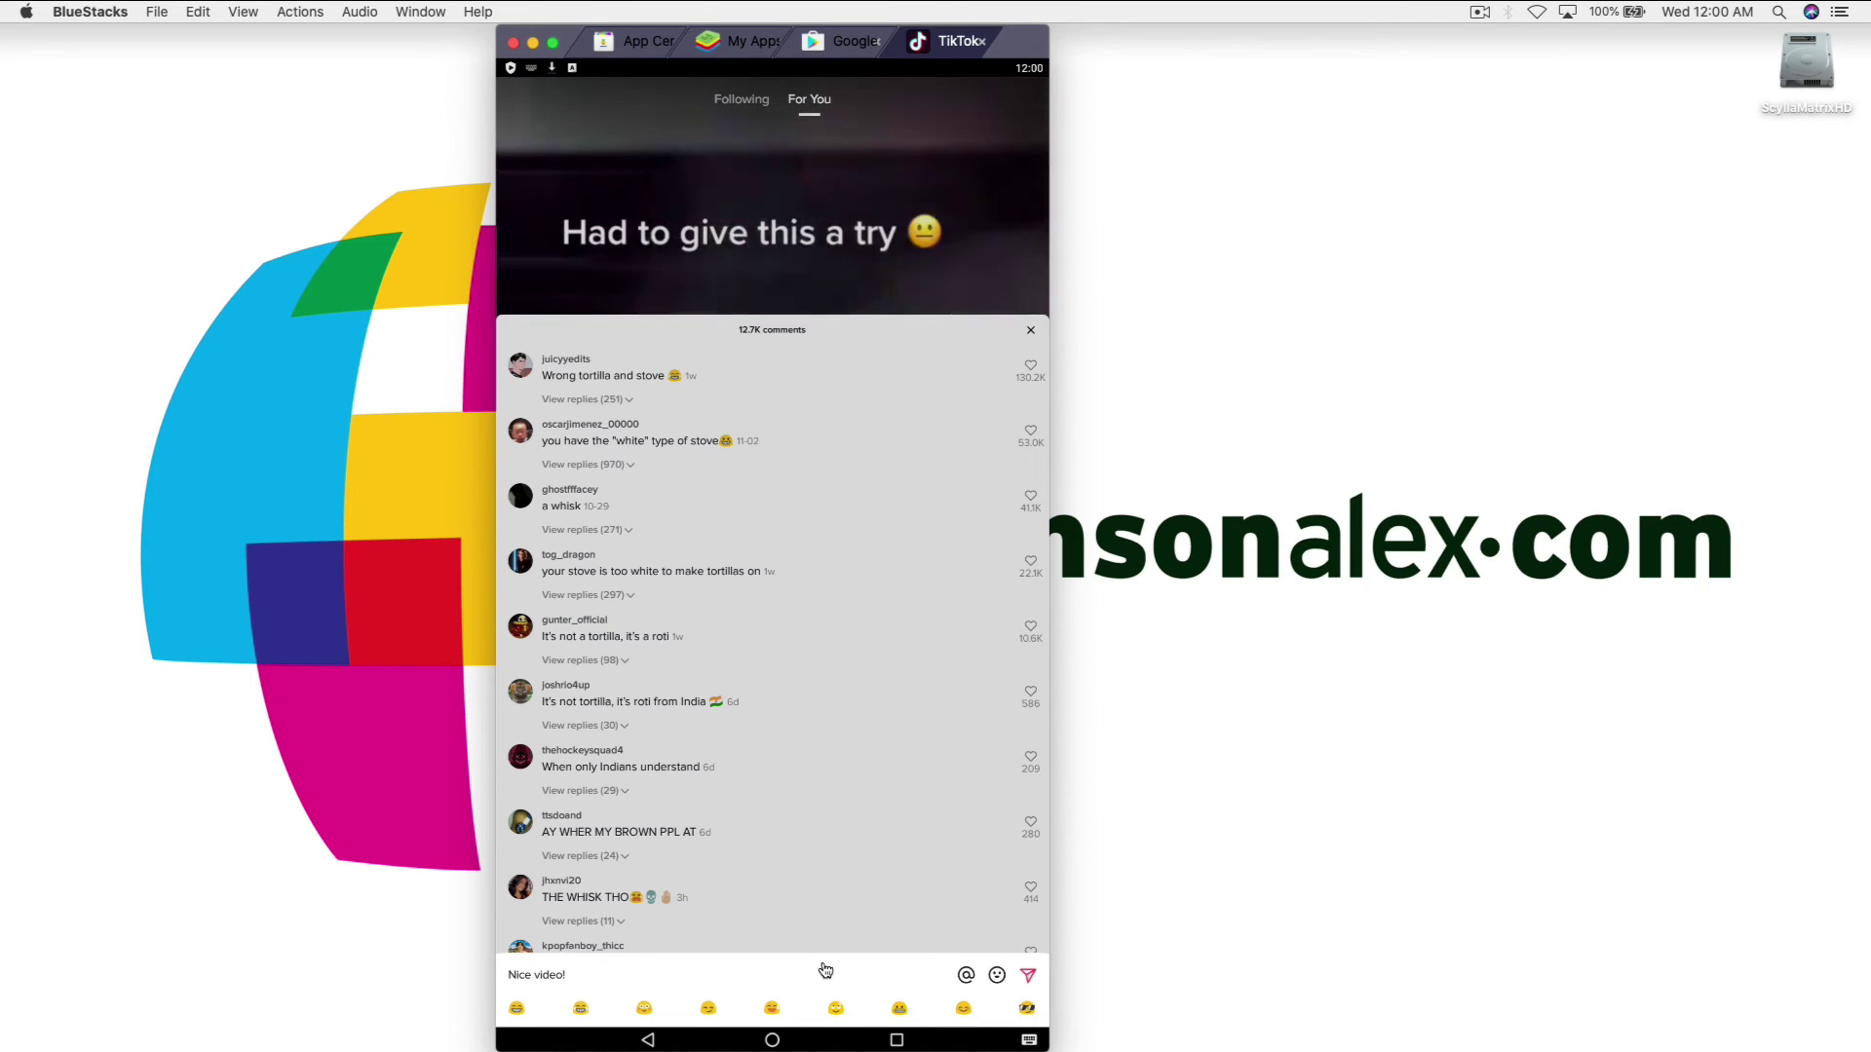
{"action": "key", "text": "Return"}
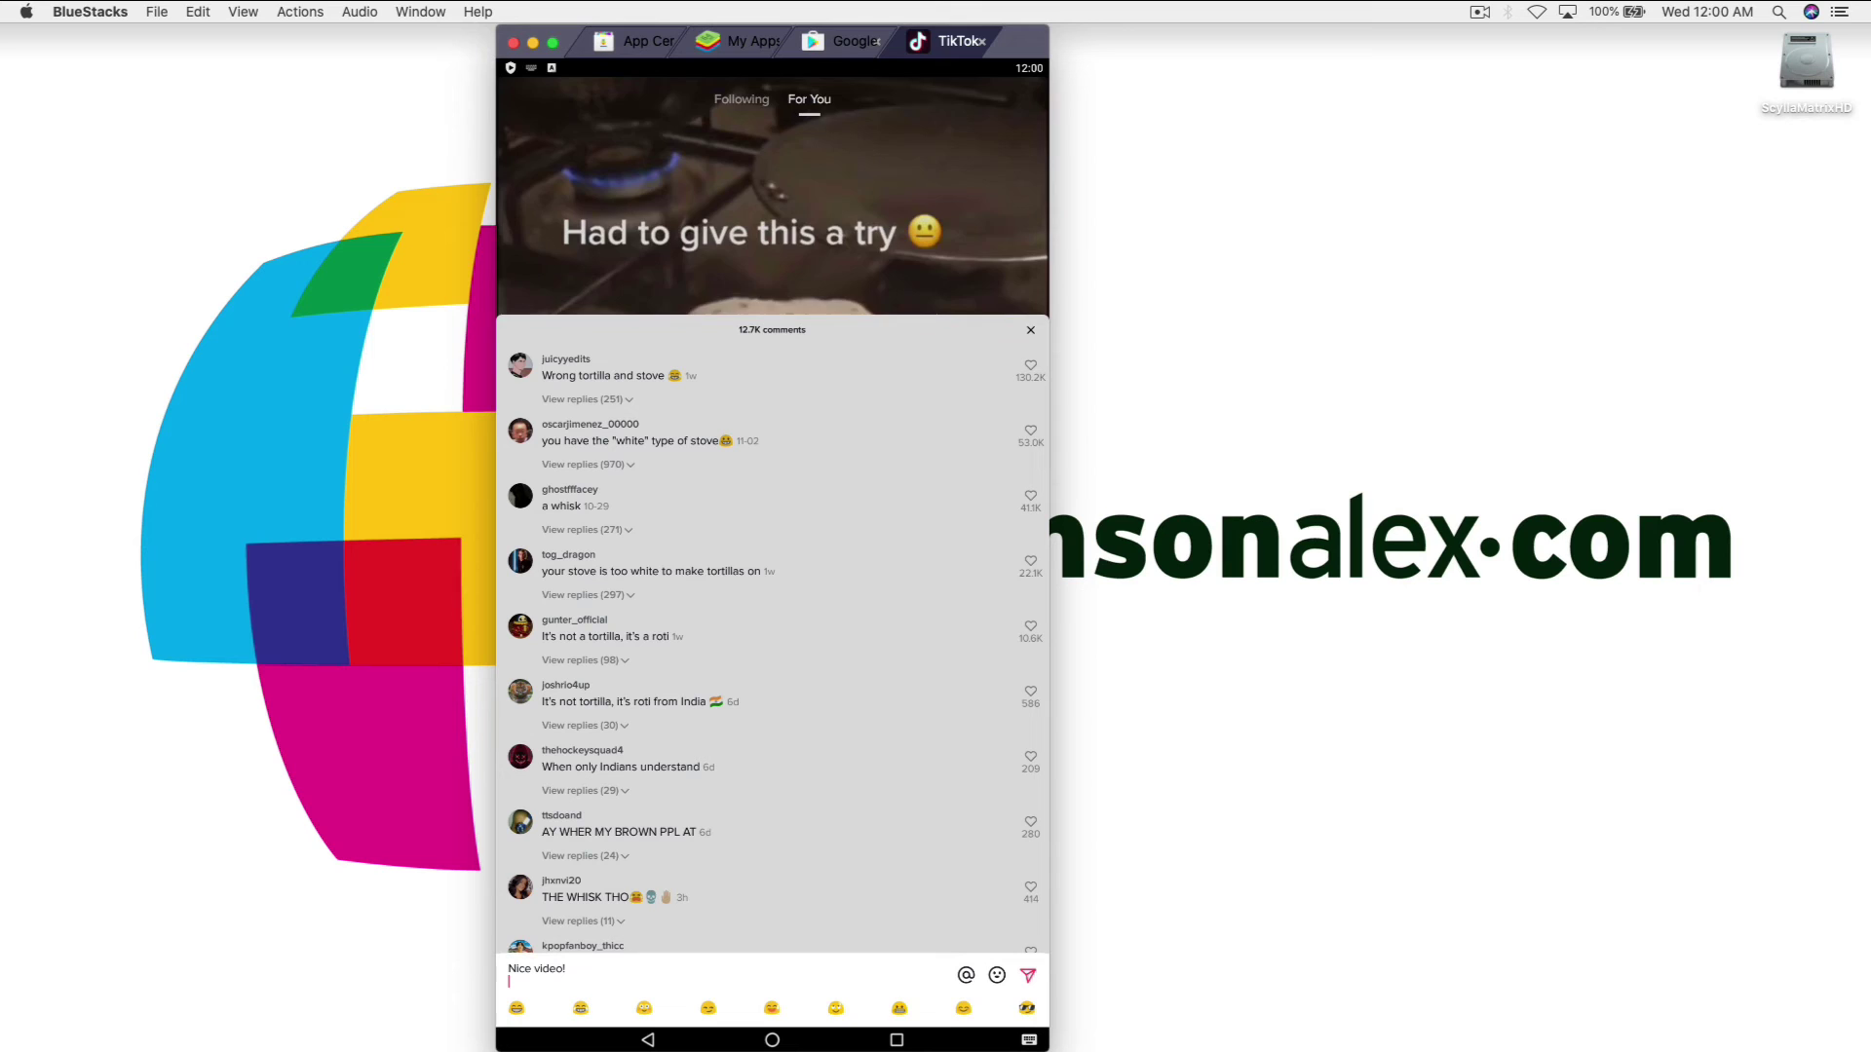
{"action": "left_click", "coordinate": [1028, 976]}
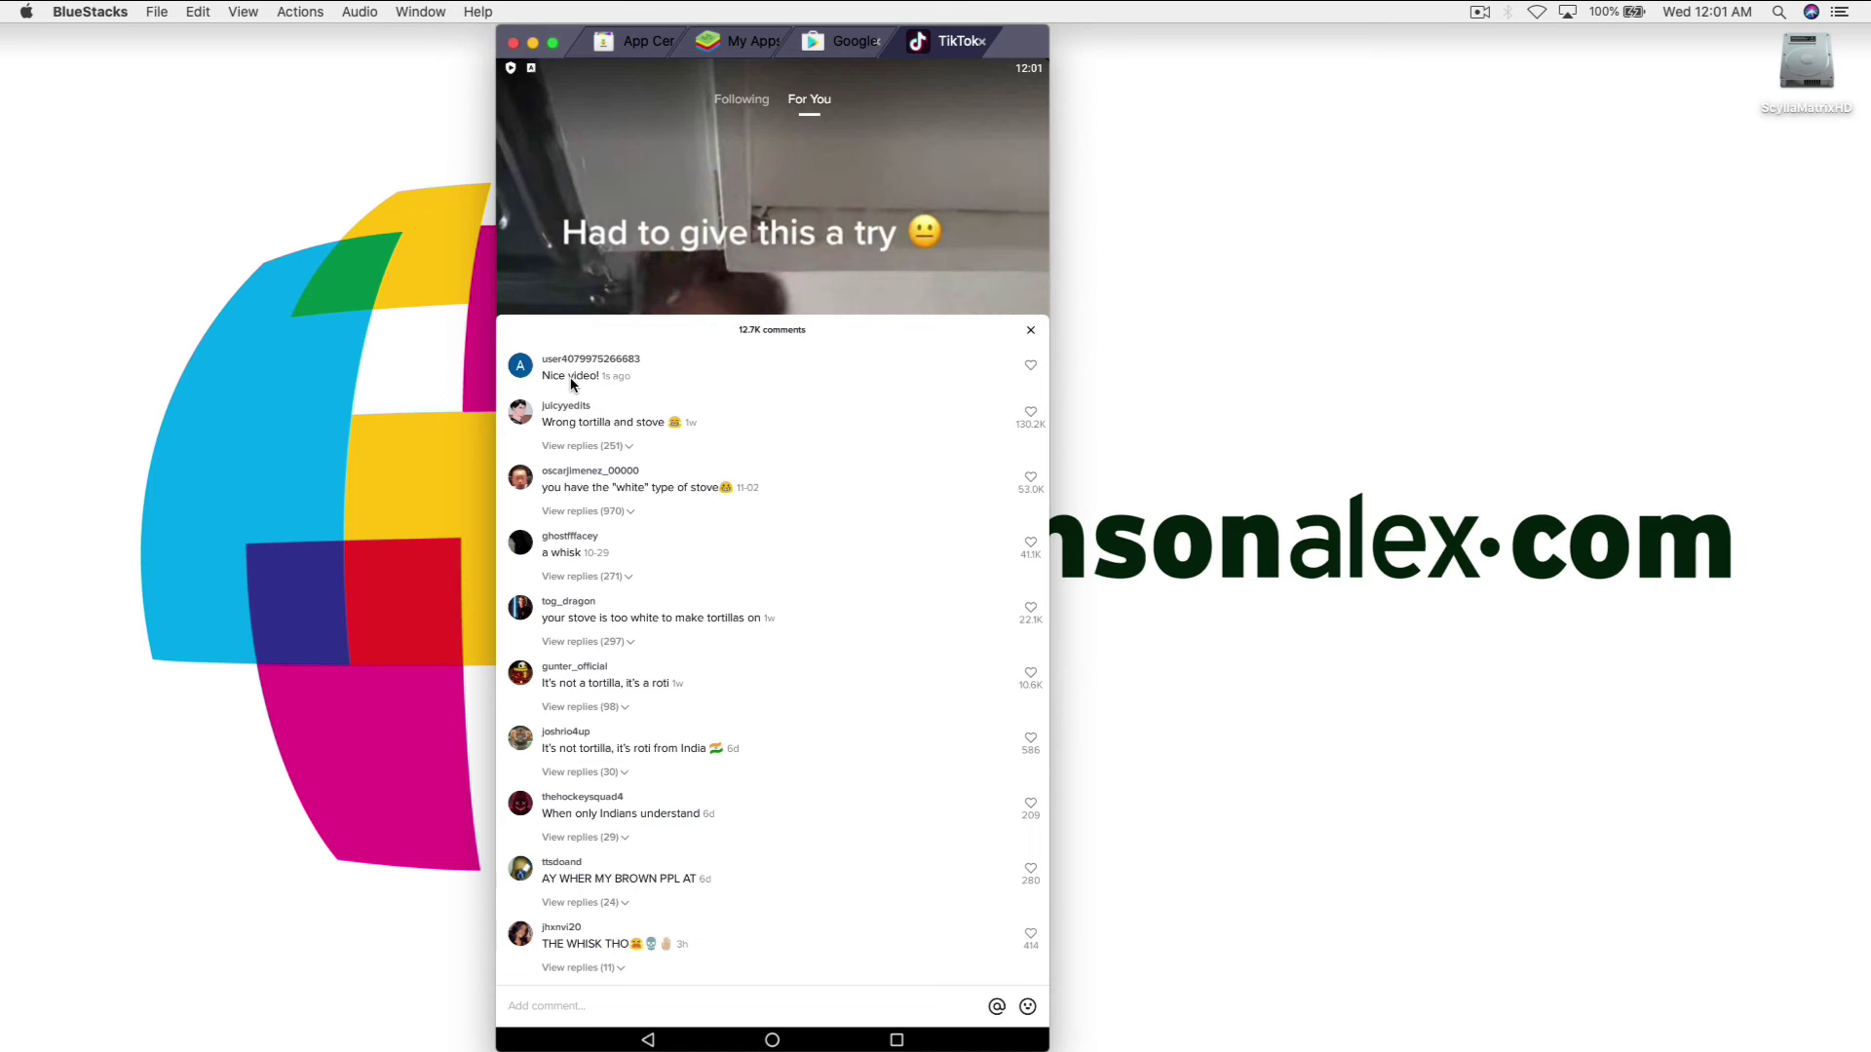
- Close the video's comments and minimize the BlueStacks window
{"action": "left_click", "coordinate": [643, 156]}
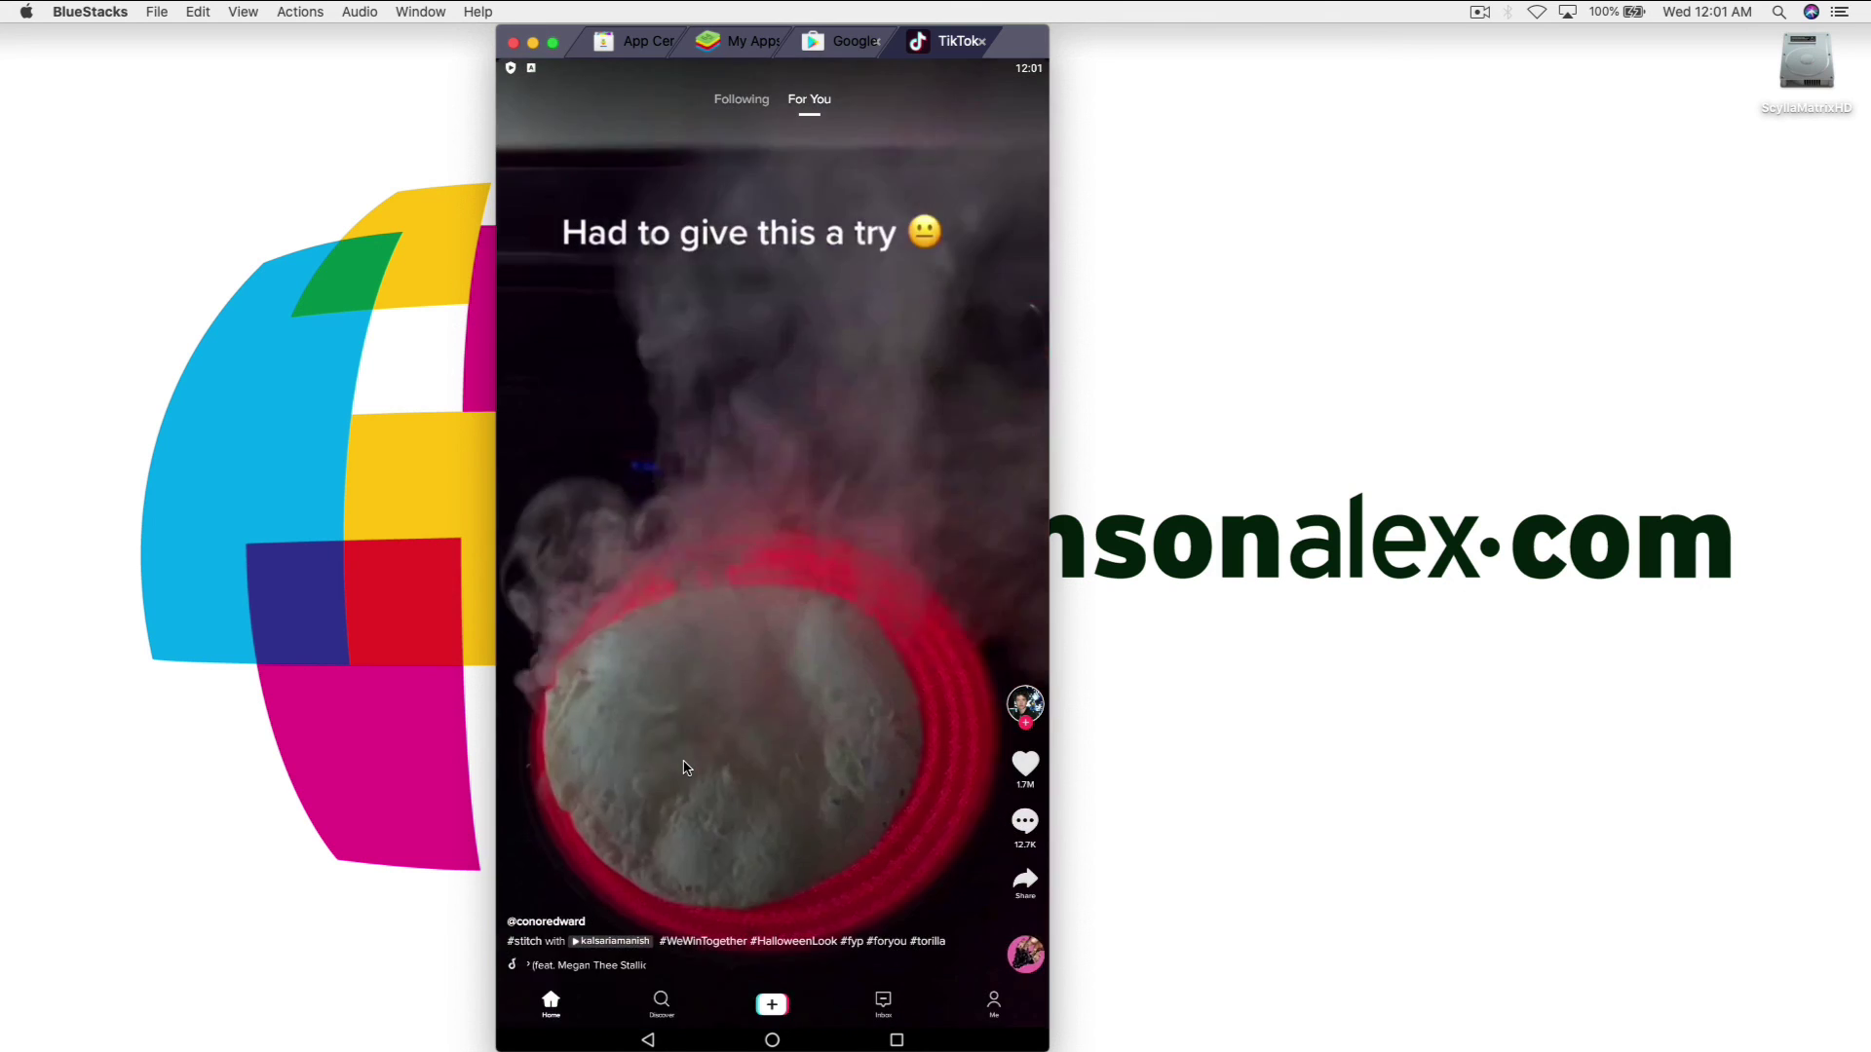
{"action": "left_click", "coordinate": [532, 42]}
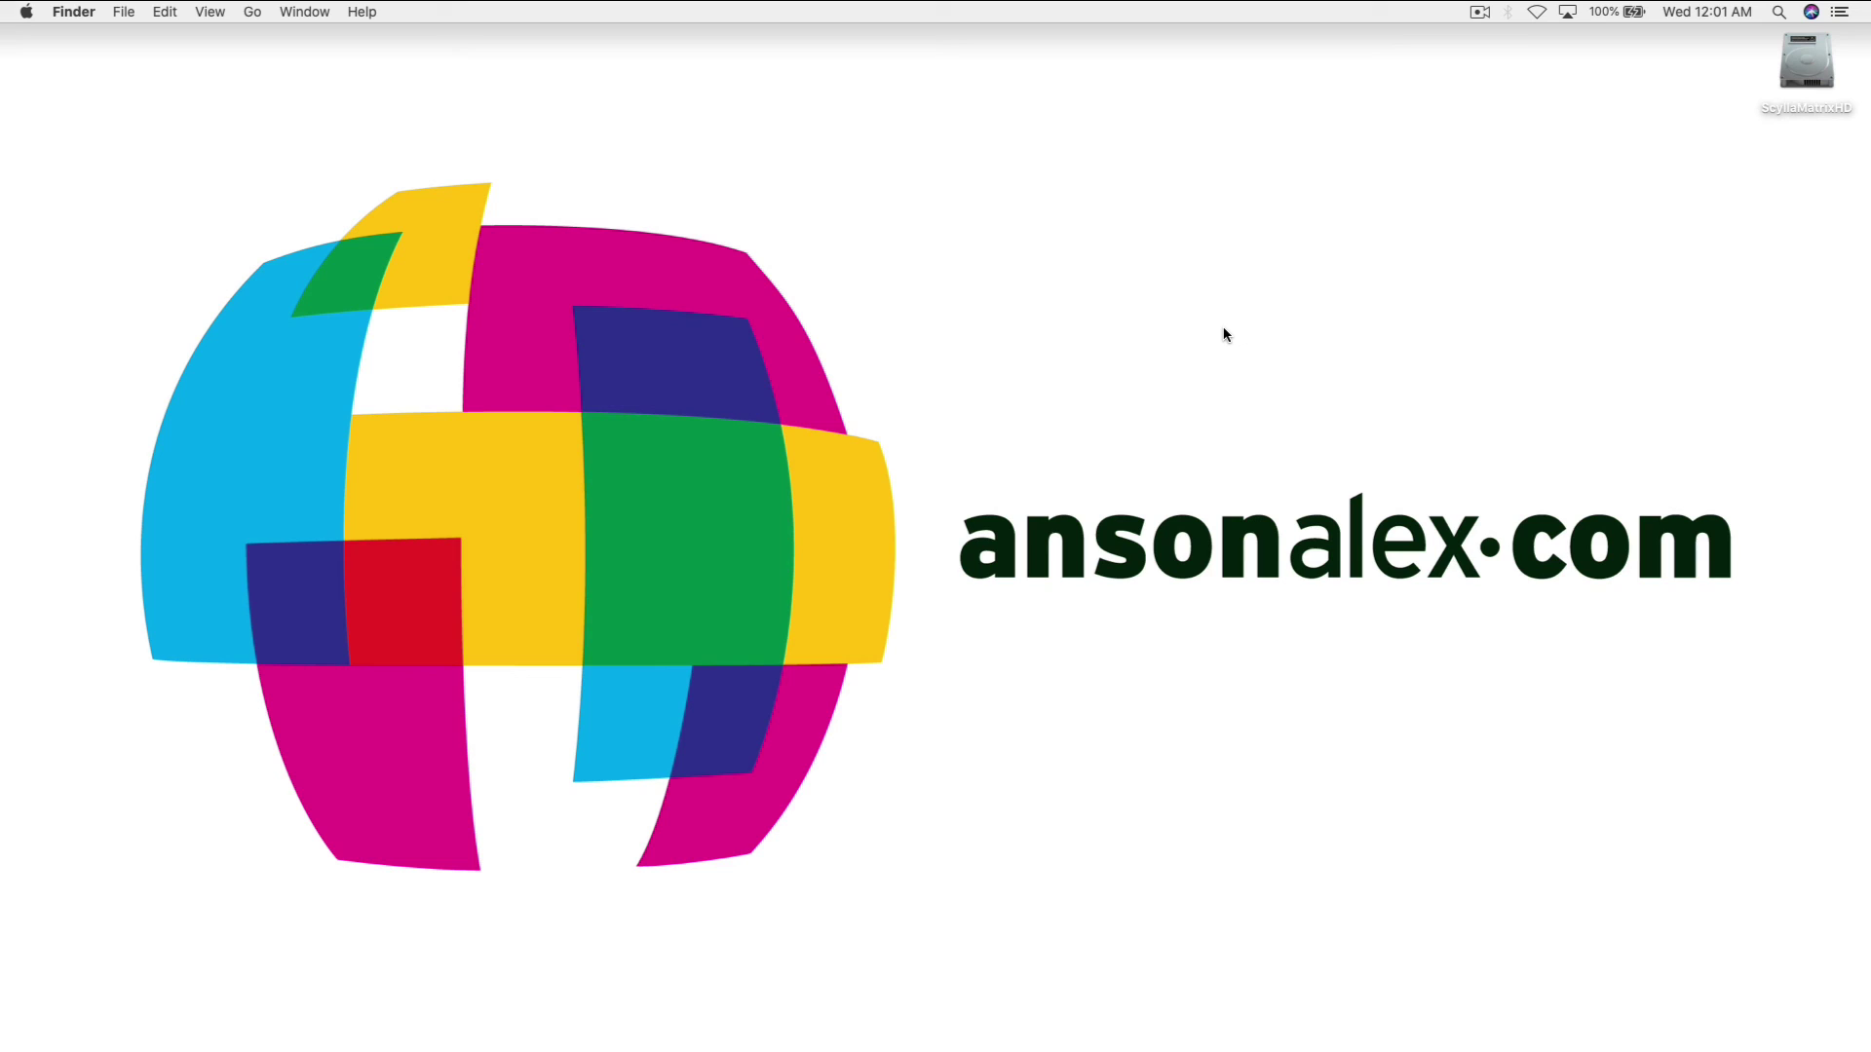